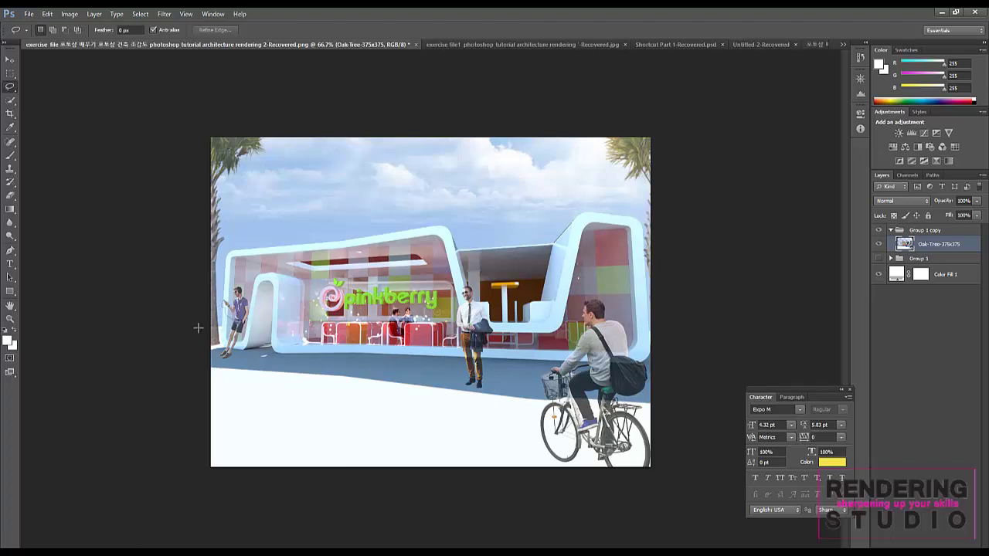
Switch to exercise file1 and inspect Layer 1 and Layer 2, leaving both visible above Background copy
{"action": "left_click", "coordinate": [507, 47]}
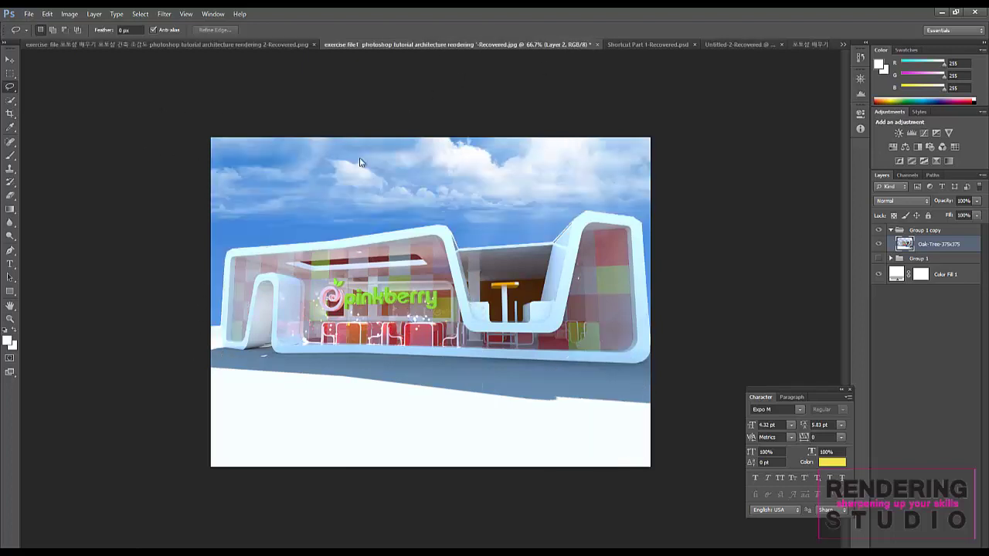
{"action": "left_click", "coordinate": [880, 232]}
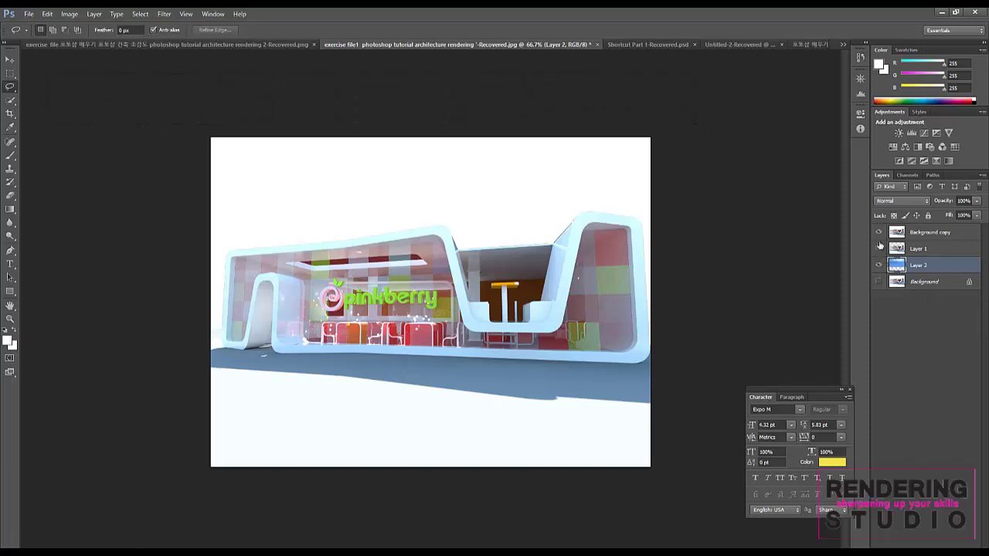
{"action": "left_click", "coordinate": [878, 265], "text": "alt"}
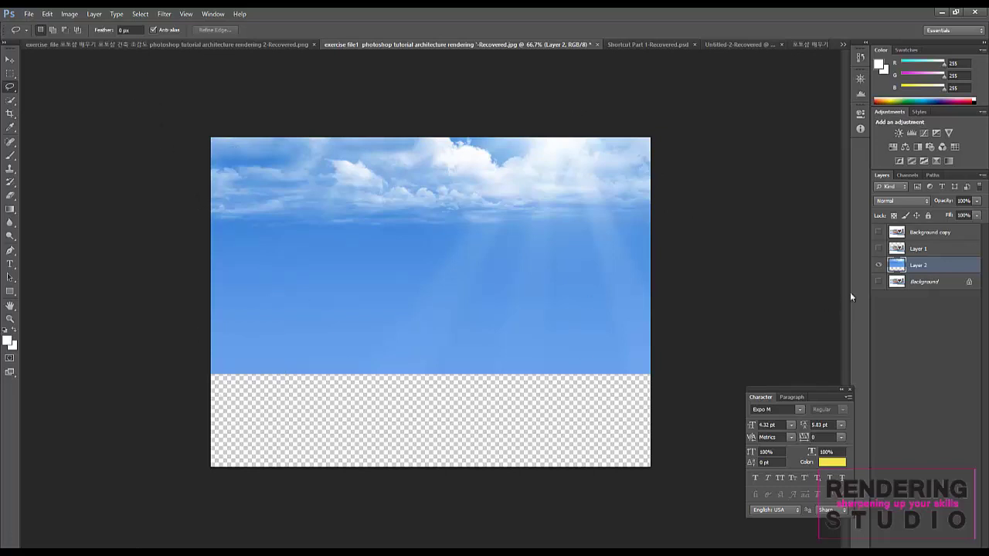
{"action": "left_click", "coordinate": [878, 248]}
{"action": "left_click", "coordinate": [879, 265]}
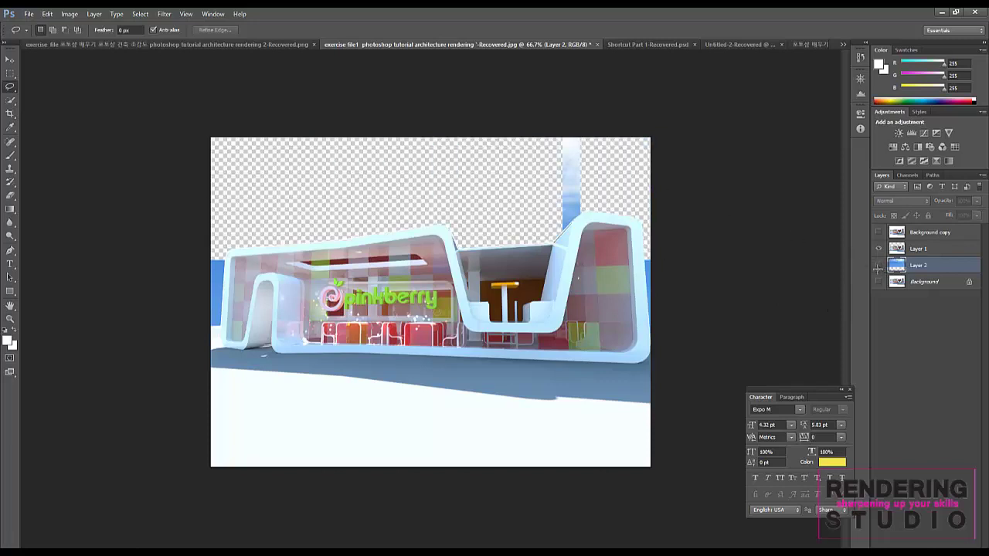
{"action": "left_click", "coordinate": [878, 265]}
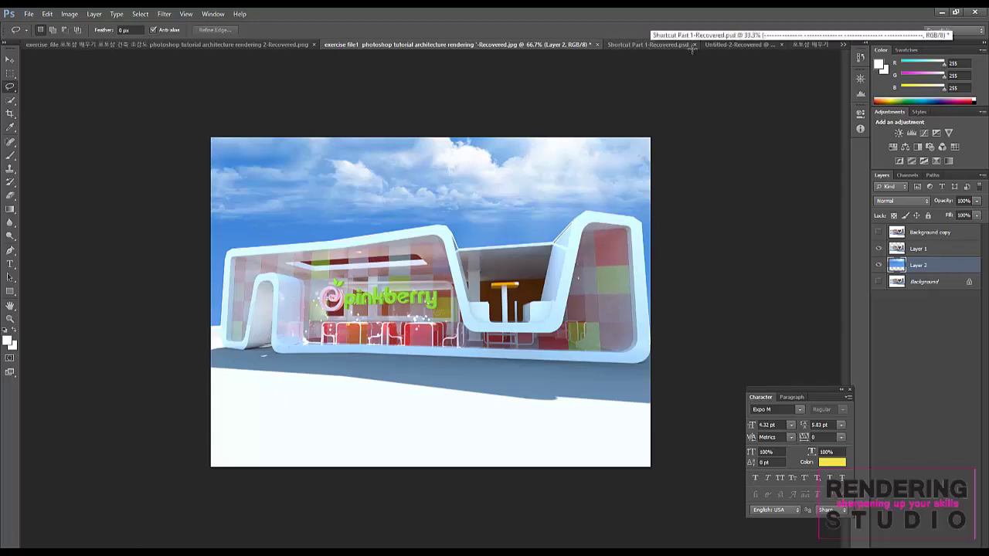
Bring up skalgubbar_279_r_listening_to_music.png and hide Layer 0 to view the cutout on transparency
{"action": "left_click", "coordinate": [842, 44]}
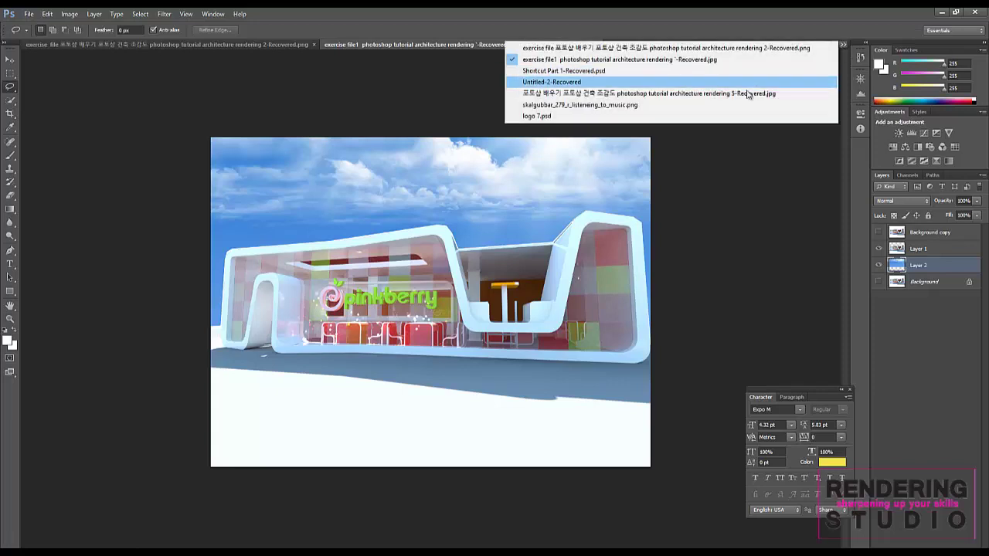
{"action": "left_click", "coordinate": [709, 108]}
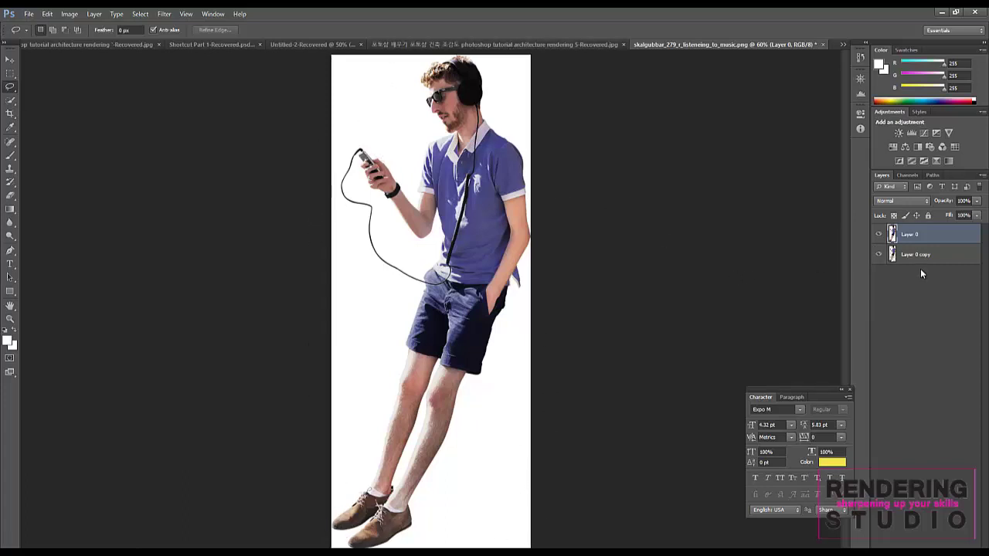
{"action": "left_click", "coordinate": [879, 235]}
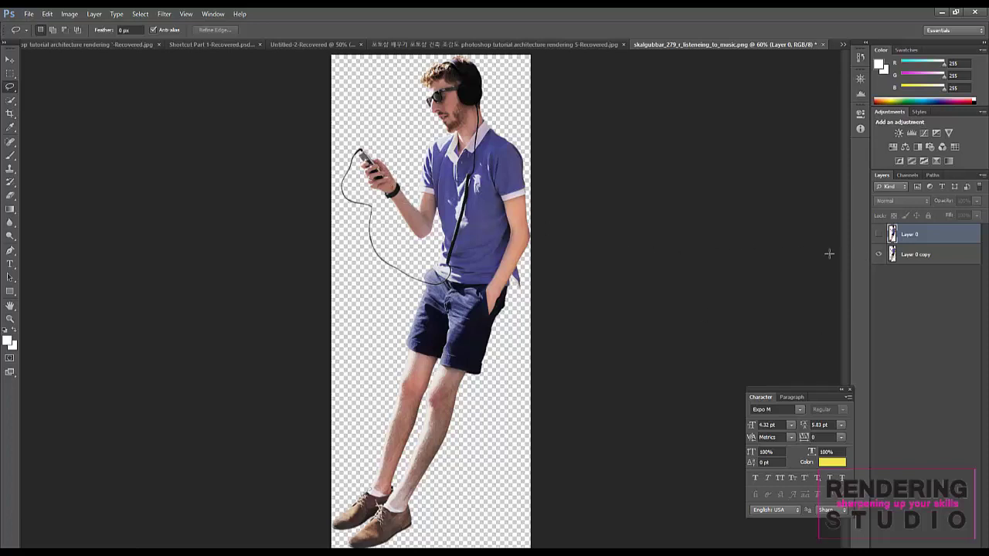
Make Layer 0 visible again so the man appears on white
{"action": "left_click", "coordinate": [878, 234]}
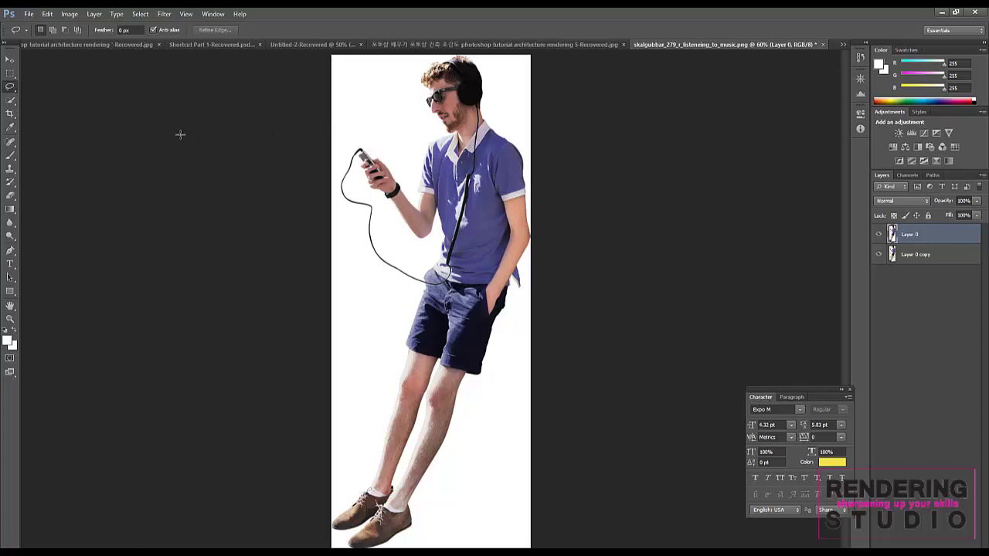
Switch from the lasso variants to the Quick Selection tool and bring up the Select menu
{"action": "right_click", "coordinate": [11, 90]}
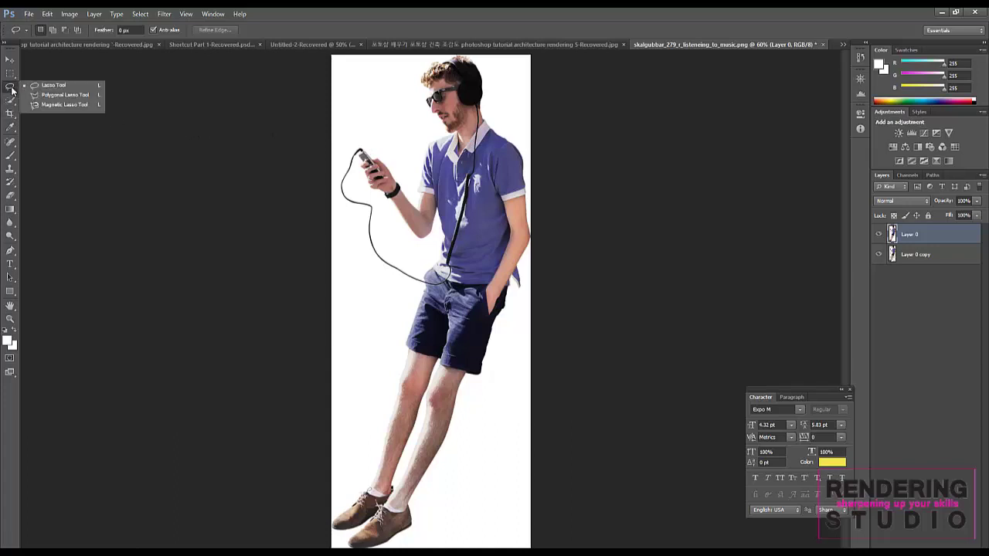
{"action": "left_click", "coordinate": [7, 91]}
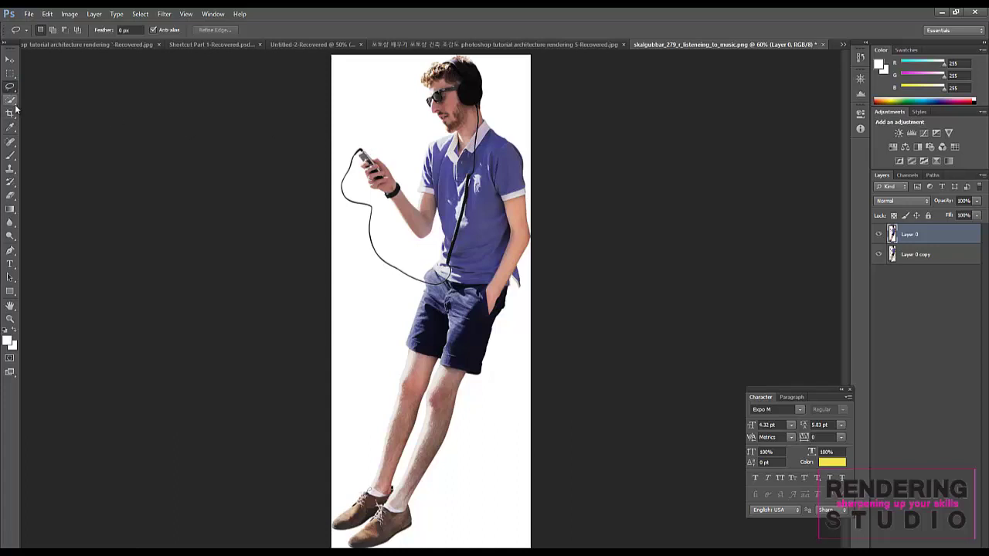
{"action": "left_click", "coordinate": [9, 103]}
{"action": "left_click", "coordinate": [9, 102]}
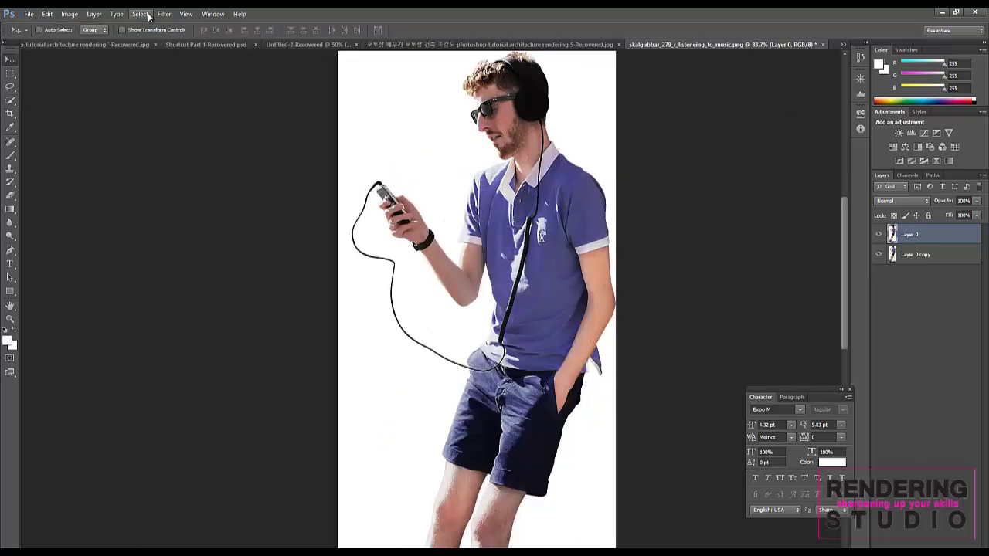
{"action": "left_click", "coordinate": [141, 14]}
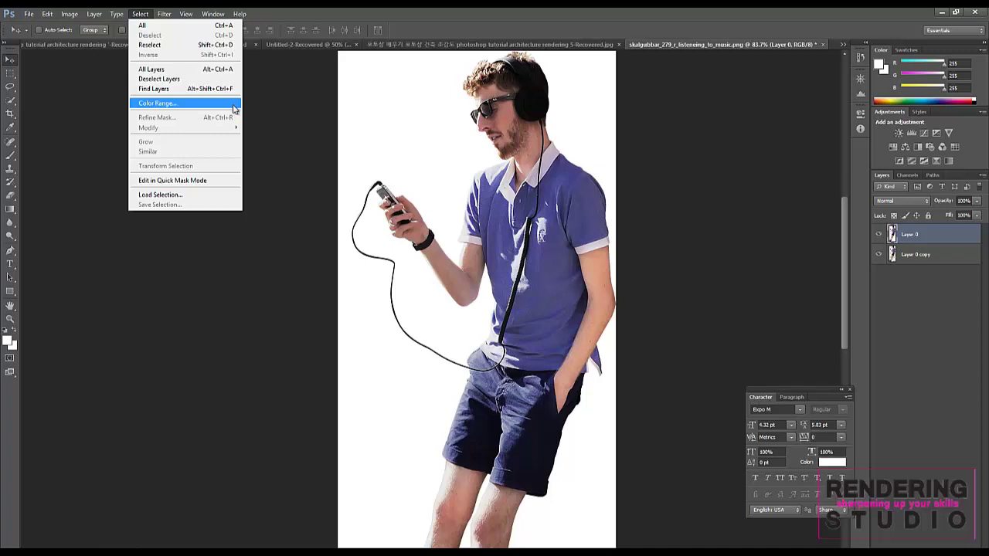
In Color Range, sample the white background at Fuzziness 0 with Invert left off
{"action": "left_click", "coordinate": [232, 108]}
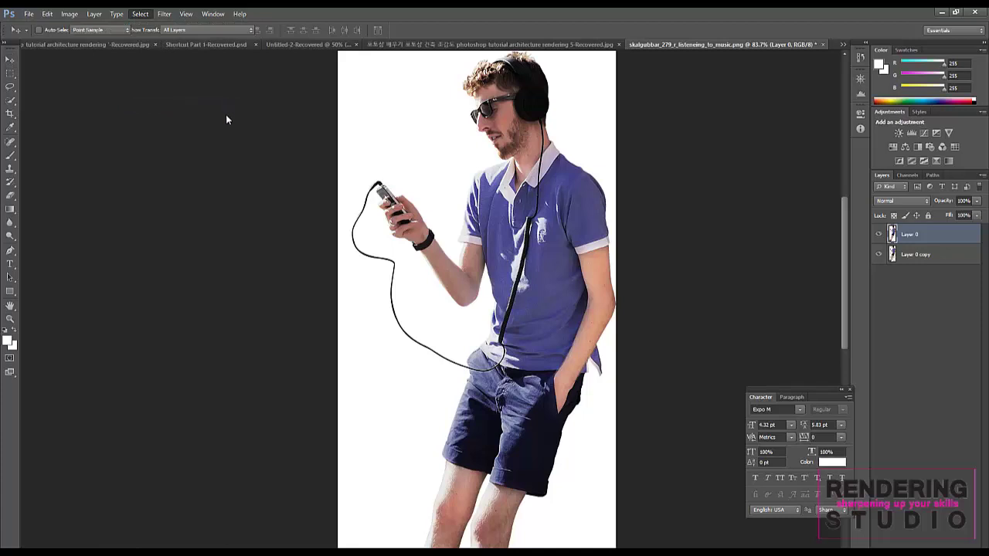
{"action": "left_click_drag", "start_coordinate": [181, 93], "coordinate": [167, 101]}
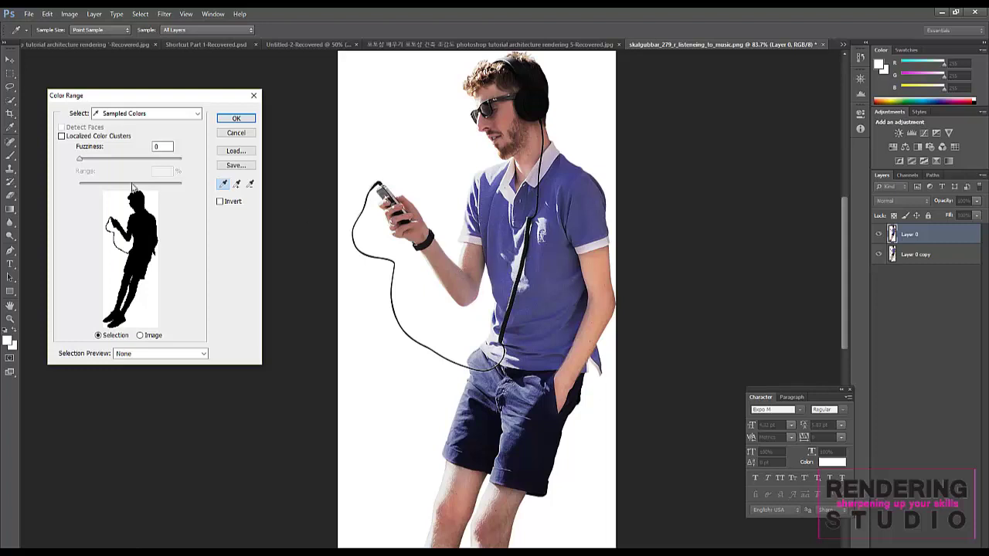
{"action": "double_click", "coordinate": [162, 146]}
{"action": "left_click_drag", "start_coordinate": [79, 160], "coordinate": [157, 160]}
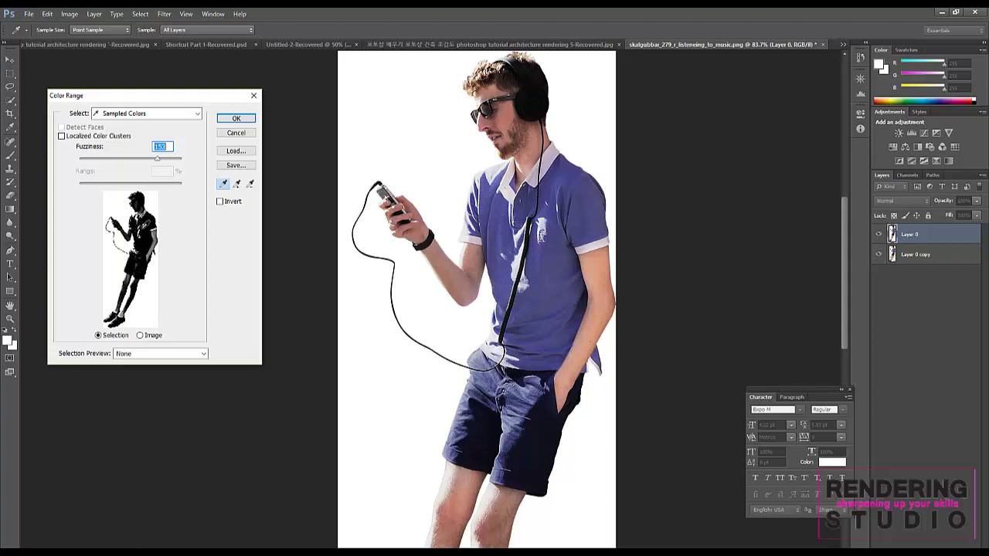
{"action": "left_click_drag", "start_coordinate": [157, 158], "coordinate": [85, 163]}
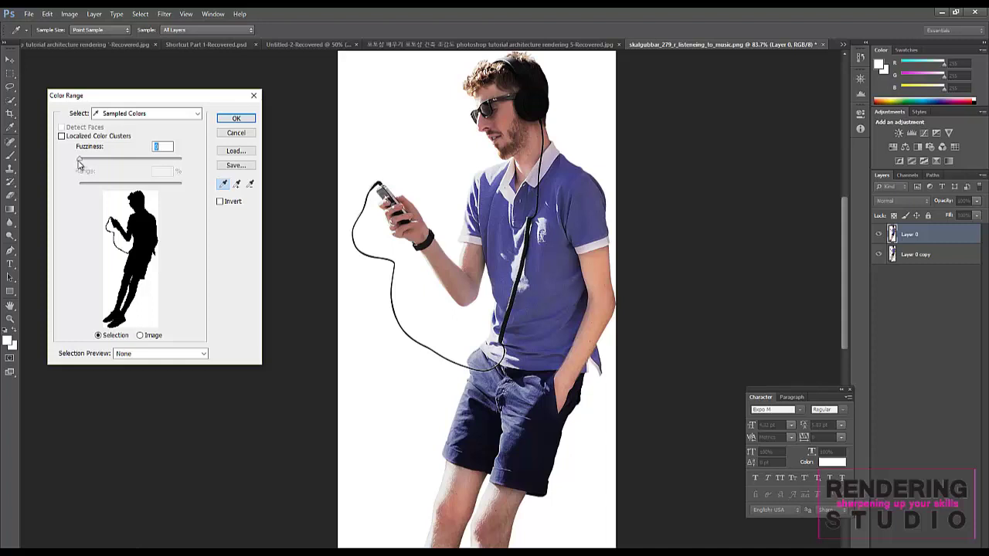
{"action": "mouse_move", "coordinate": [82, 161]}
{"action": "left_mouse_down"}
{"action": "mouse_move", "coordinate": [95, 163]}
{"action": "mouse_move", "coordinate": [81, 164]}
{"action": "left_mouse_up"}
{"action": "left_click", "coordinate": [220, 201]}
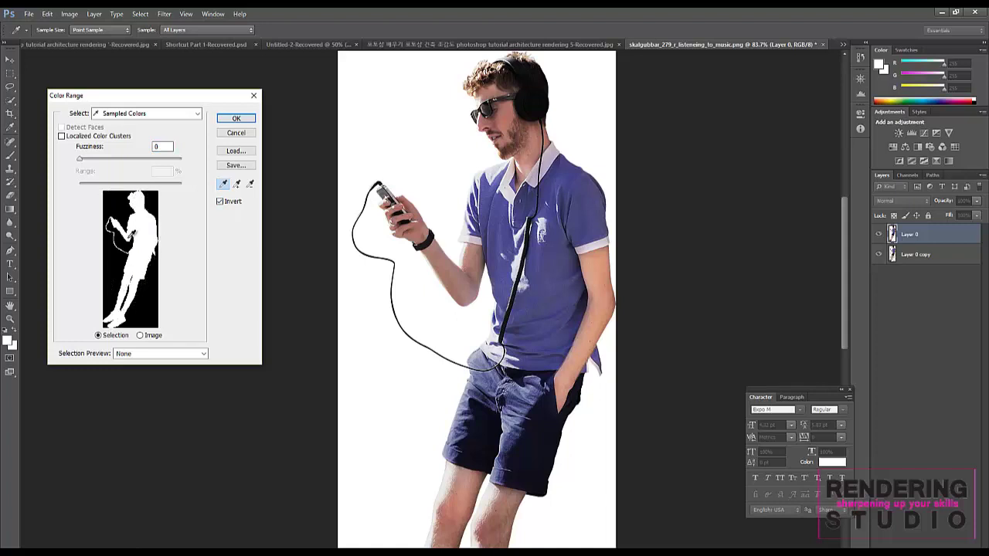
{"action": "left_click", "coordinate": [220, 202]}
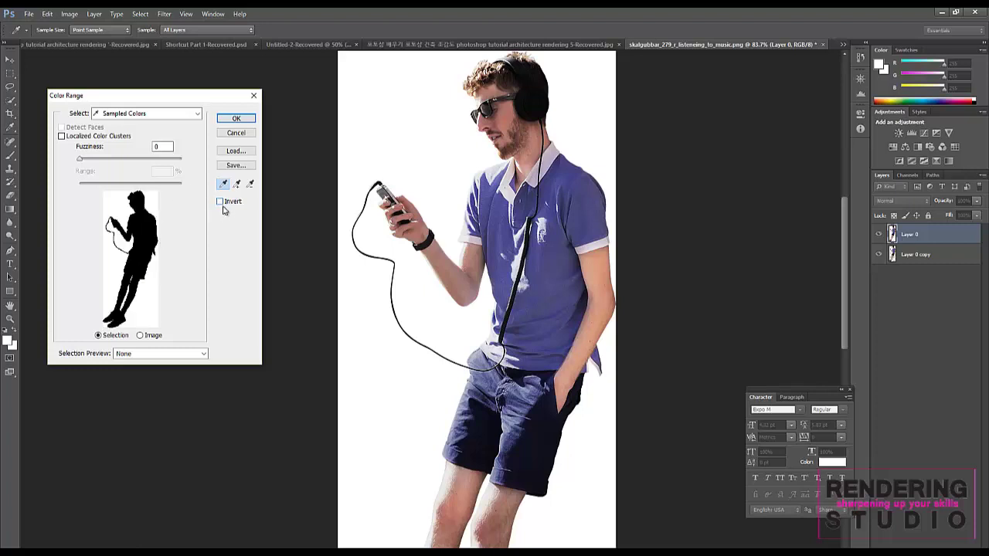
Apply the Color Range selection and delete the white background around the man
{"action": "left_click", "coordinate": [241, 120]}
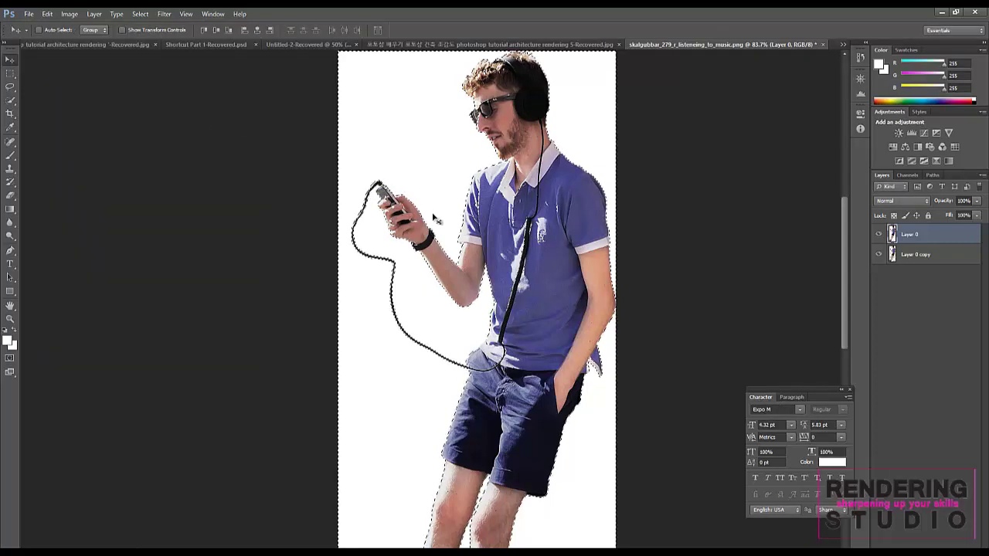
{"action": "scroll", "coordinate": [484, 186], "scroll_direction": "down", "scroll_amount": 1}
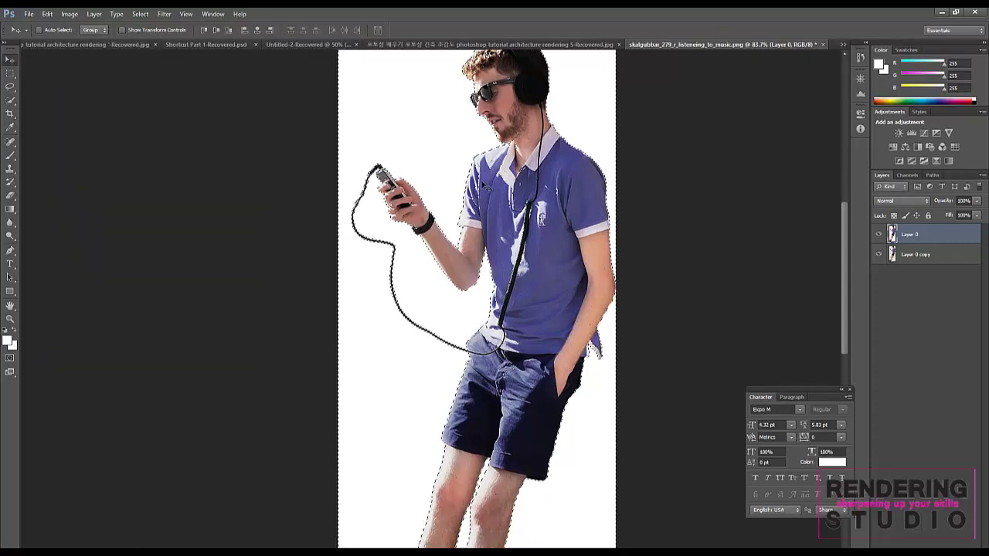
{"action": "scroll", "coordinate": [464, 187], "scroll_direction": "up", "scroll_amount": 2}
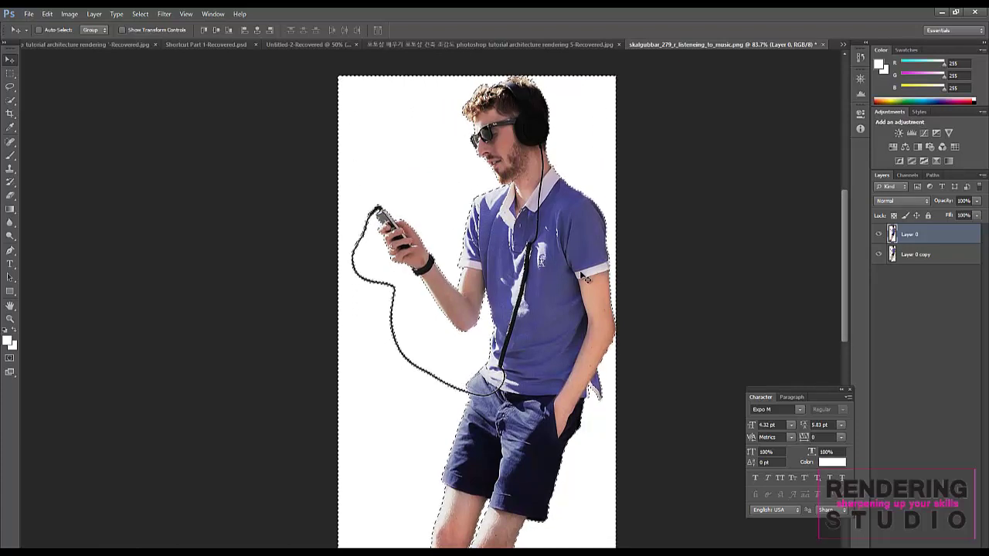
{"action": "scroll", "coordinate": [588, 285], "scroll_direction": "down", "scroll_amount": 2}
{"action": "scroll", "coordinate": [594, 348], "scroll_direction": "down", "scroll_amount": 1}
{"action": "scroll", "coordinate": [600, 425], "scroll_direction": "down", "scroll_amount": 1}
{"action": "scroll", "coordinate": [579, 443], "scroll_direction": "down", "scroll_amount": 2}
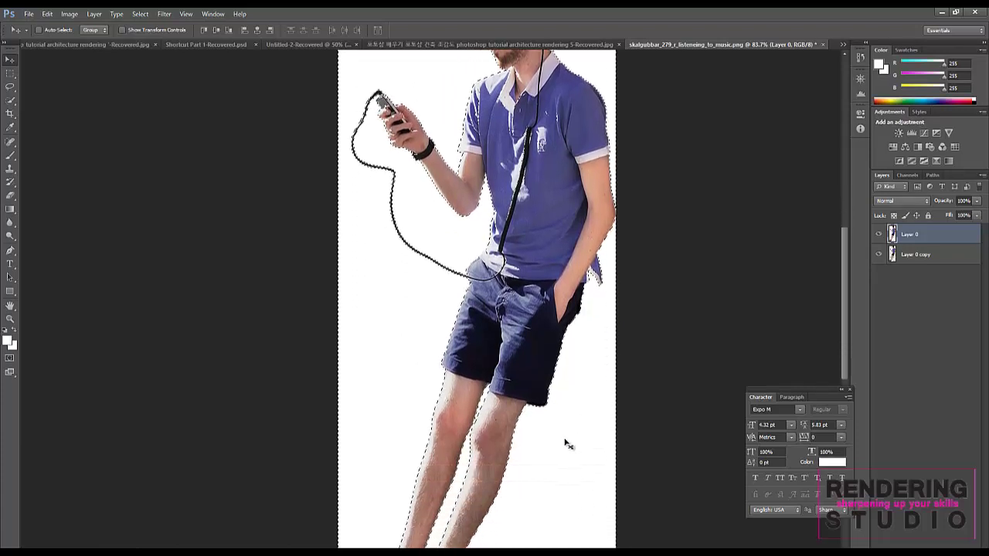
{"action": "scroll", "coordinate": [565, 443], "scroll_direction": "down", "scroll_amount": 2}
{"action": "scroll", "coordinate": [539, 434], "scroll_direction": "down", "scroll_amount": 1}
{"action": "scroll", "coordinate": [539, 437], "scroll_direction": "down", "scroll_amount": 2}
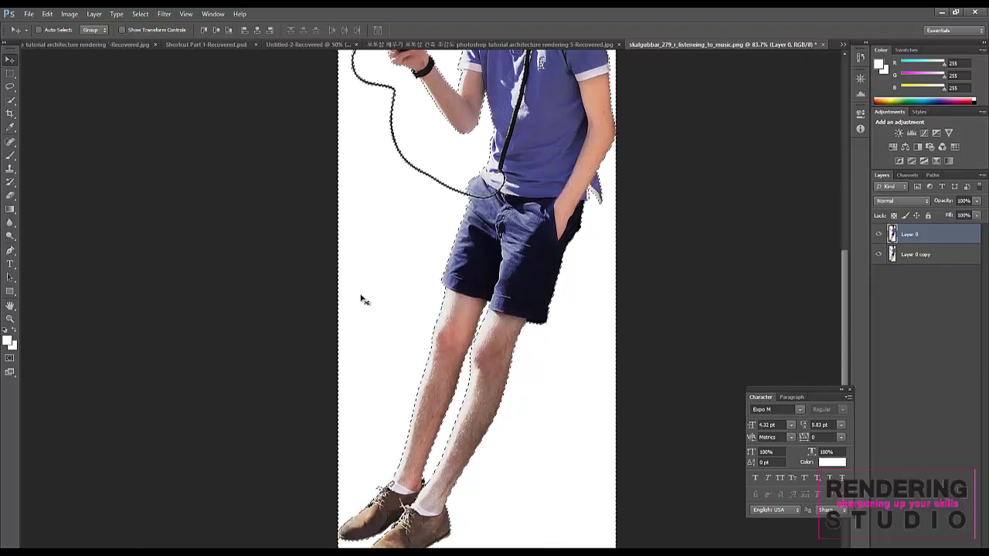
{"action": "scroll", "coordinate": [360, 298], "scroll_direction": "up", "scroll_amount": 2}
{"action": "scroll", "coordinate": [360, 290], "scroll_direction": "up", "scroll_amount": 1}
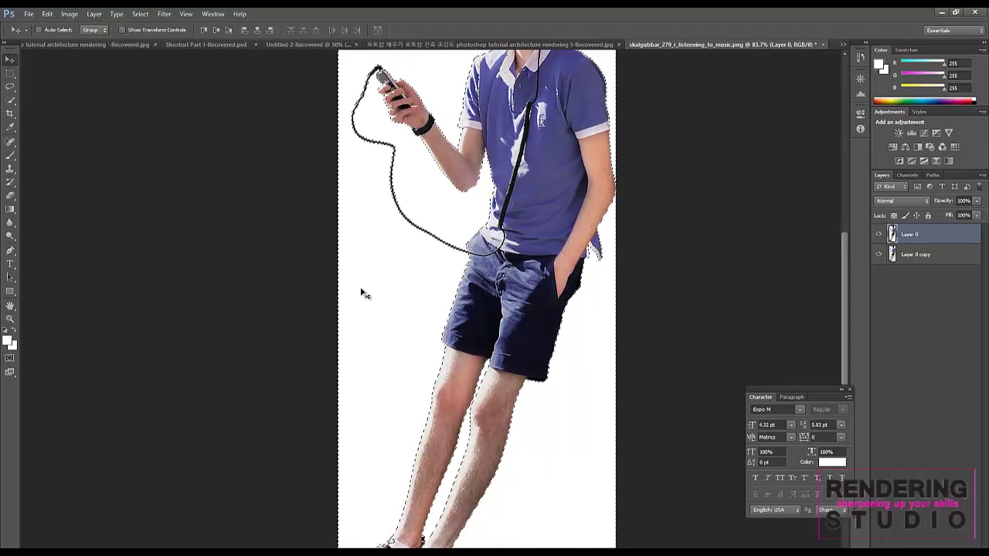
{"action": "key", "text": "Delete"}
Deselect, then load the man's silhouette as a selection from Layer 0's thumbnail
{"action": "key", "text": "ctrl+d"}
{"action": "scroll", "coordinate": [364, 283], "scroll_direction": "up", "scroll_amount": 5}
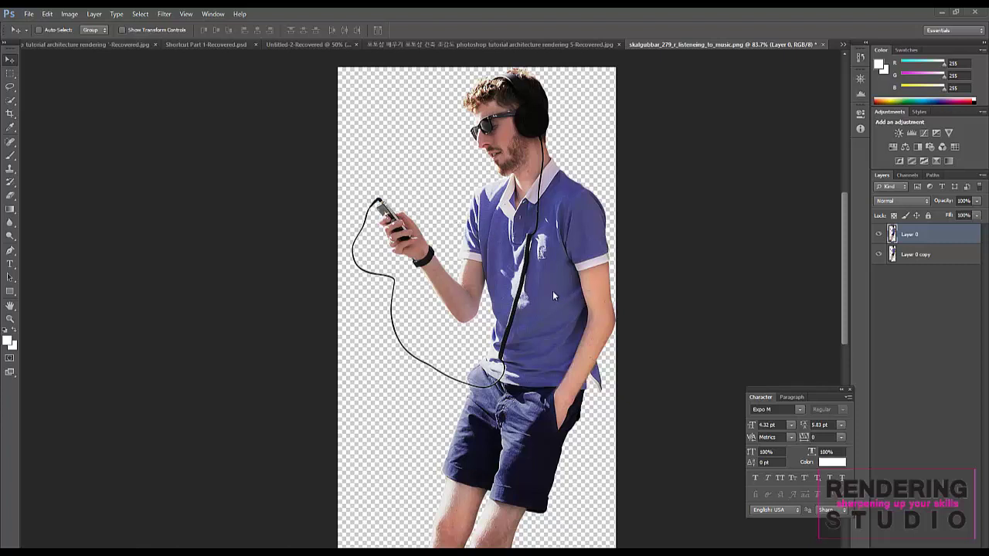
{"action": "scroll", "coordinate": [552, 291], "scroll_direction": "right", "scroll_amount": 2}
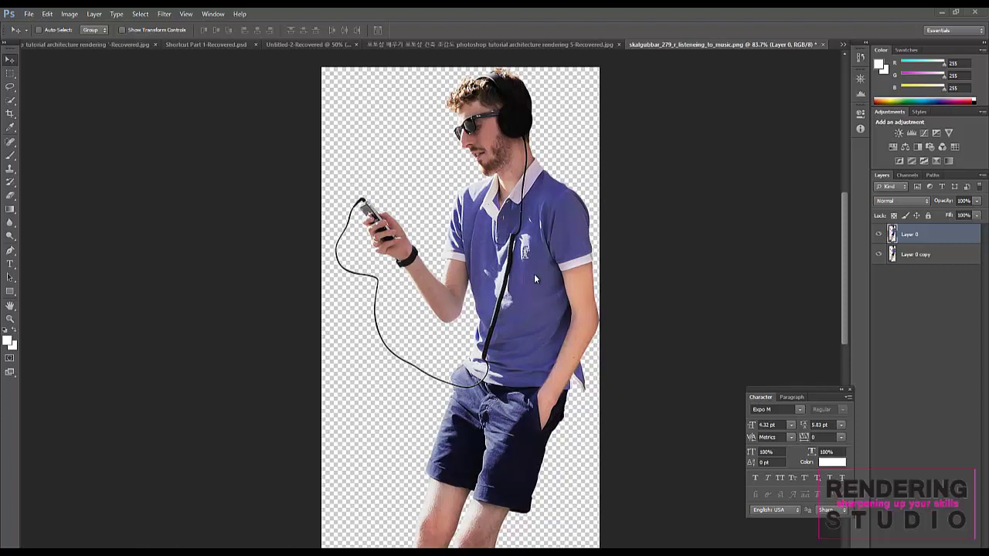
{"action": "scroll", "coordinate": [537, 284], "scroll_direction": "down", "scroll_amount": 1}
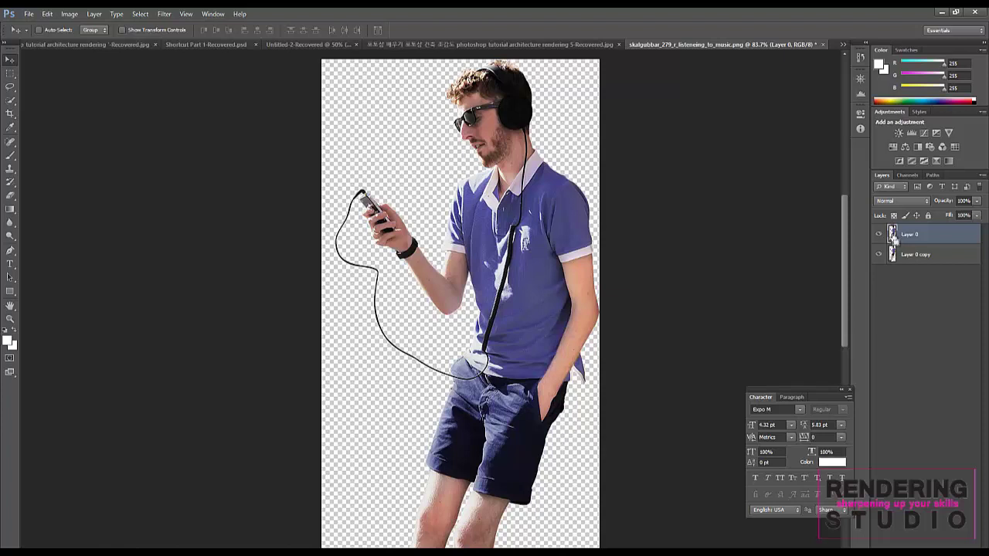
{"action": "left_click", "coordinate": [893, 236], "text": "ctrl"}
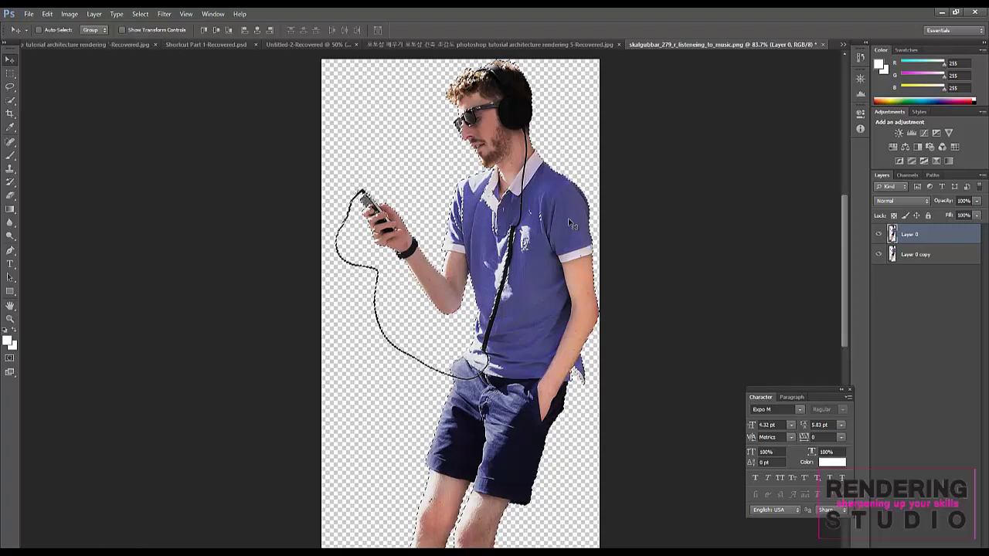
Switch to the pavilion rendering and paste the man in as a new layer
{"action": "left_click", "coordinate": [430, 44]}
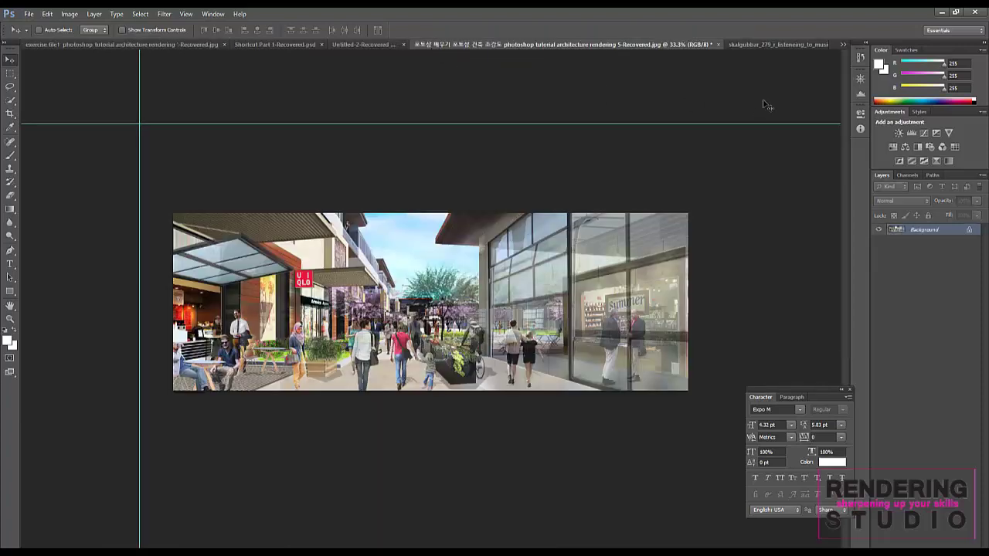
{"action": "left_click", "coordinate": [843, 45]}
{"action": "left_click", "coordinate": [726, 46]}
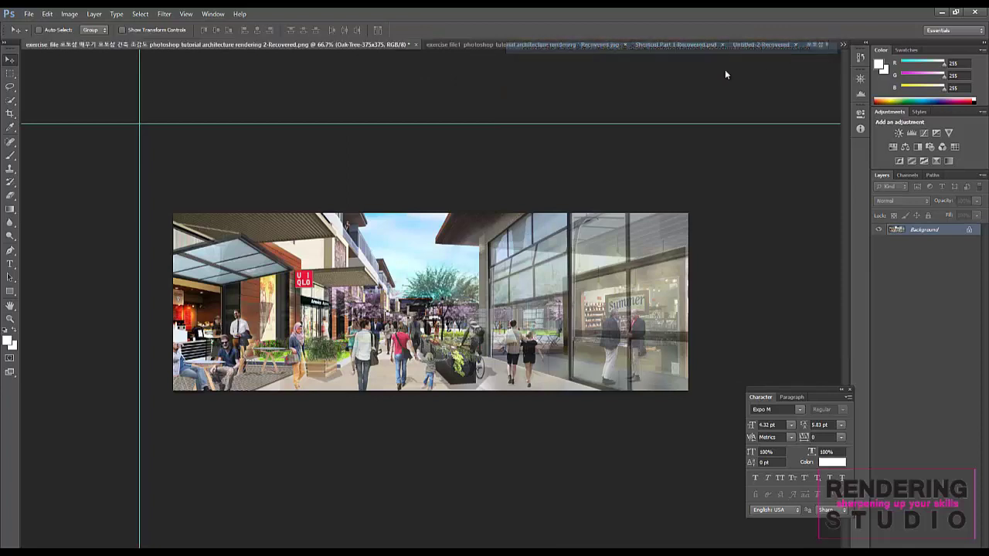
{"action": "key", "text": "ctrl+Tab"}
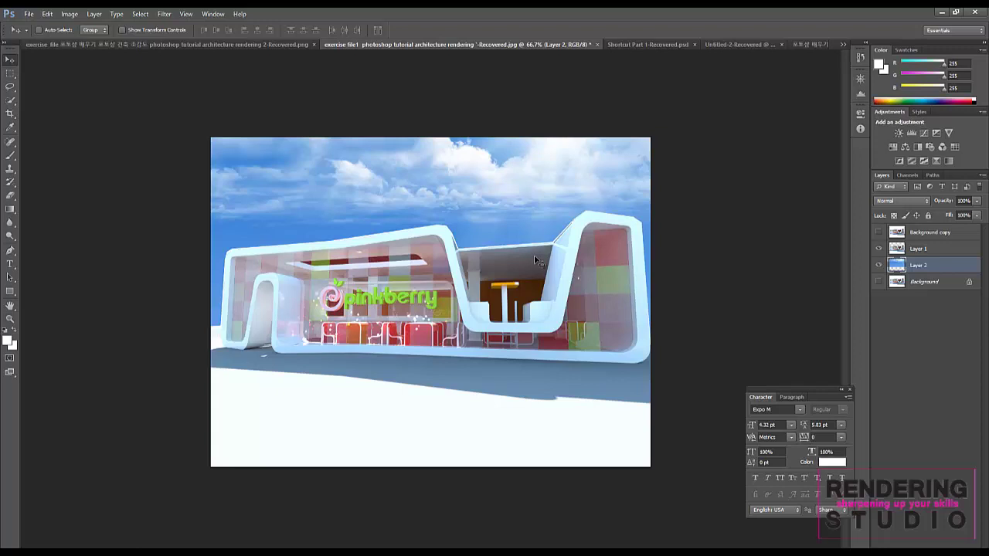
{"action": "key", "text": "ctrl+j"}
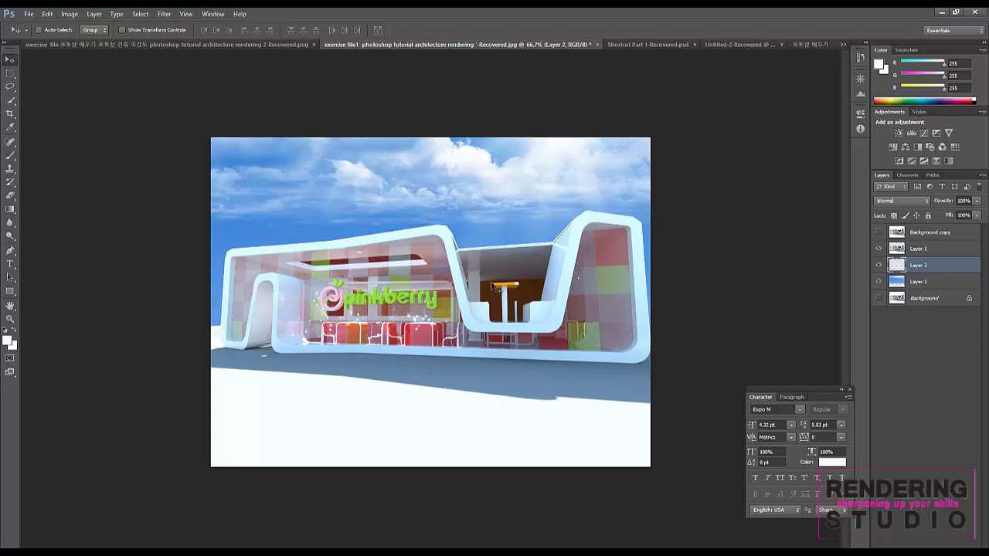
{"action": "left_click", "coordinate": [896, 265]}
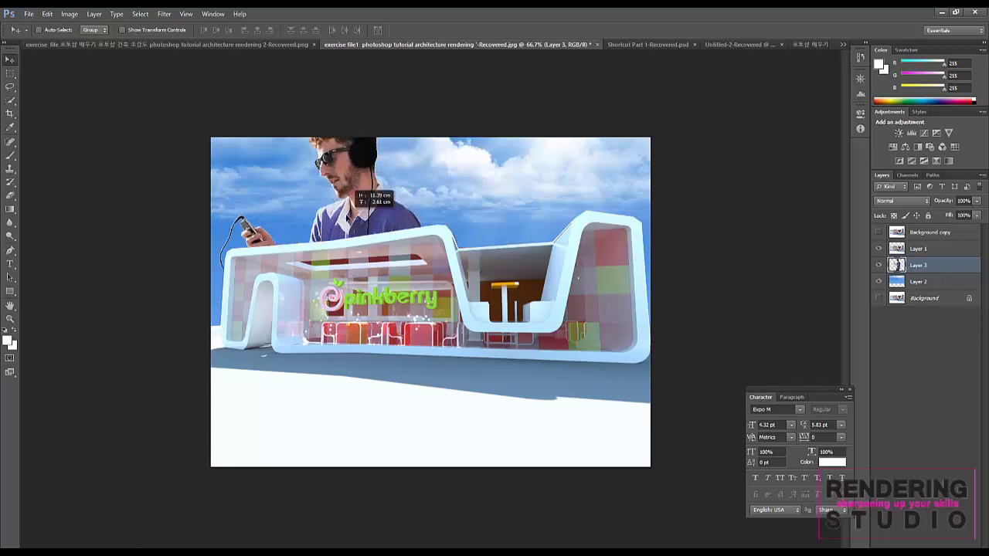
Position the man over the building and raise Layer 3 to the top of the stack
{"action": "mouse_move", "coordinate": [455, 189]}
{"action": "left_mouse_down"}
{"action": "mouse_move", "coordinate": [346, 217]}
{"action": "mouse_move", "coordinate": [360, 192]}
{"action": "mouse_move", "coordinate": [373, 219]}
{"action": "left_mouse_up"}
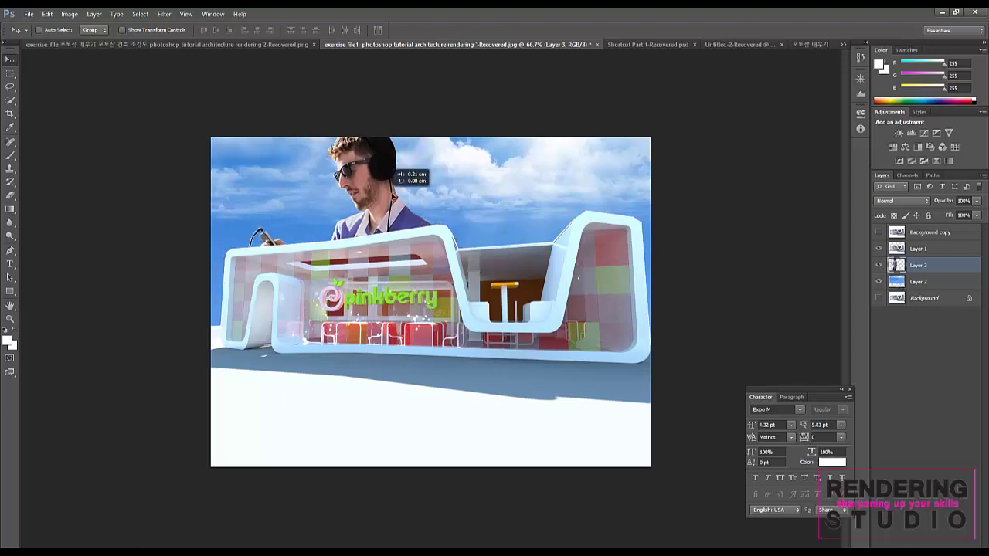
{"action": "left_click_drag", "start_coordinate": [373, 220], "coordinate": [401, 201]}
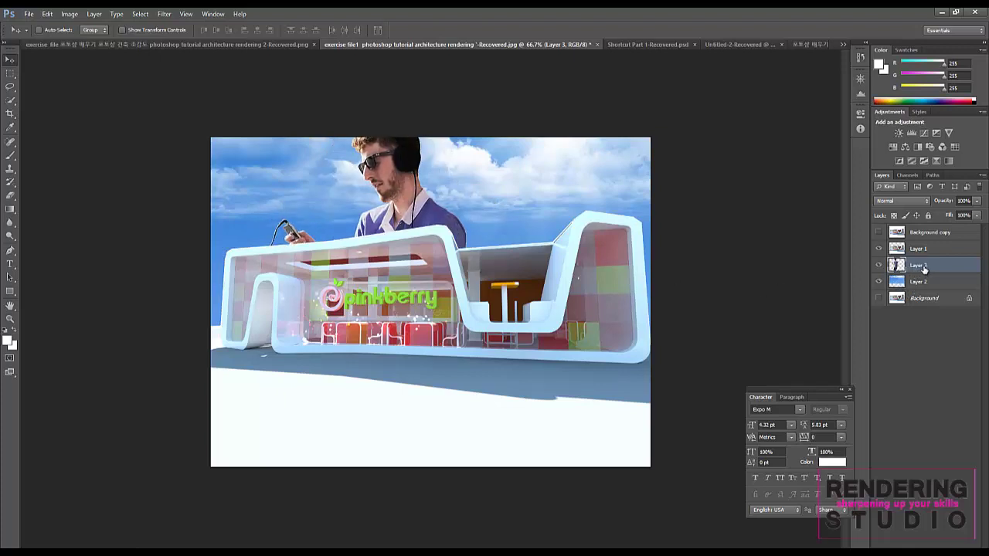
{"action": "left_click_drag", "start_coordinate": [925, 267], "coordinate": [928, 232]}
{"action": "mouse_move", "coordinate": [421, 323]}
{"action": "left_mouse_down"}
{"action": "mouse_move", "coordinate": [417, 263]}
{"action": "mouse_move", "coordinate": [467, 284]}
{"action": "left_mouse_up"}
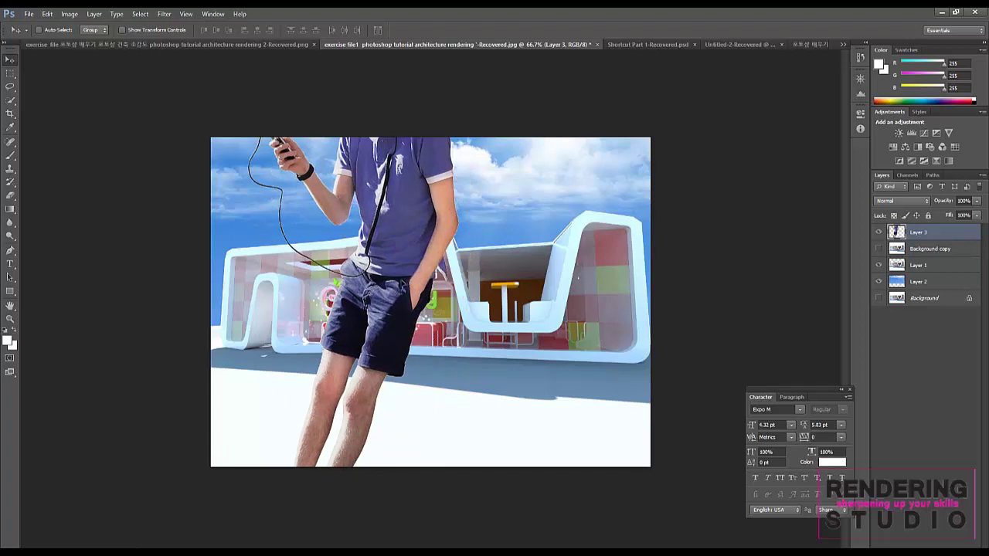
{"action": "left_click_drag", "start_coordinate": [467, 284], "coordinate": [502, 285]}
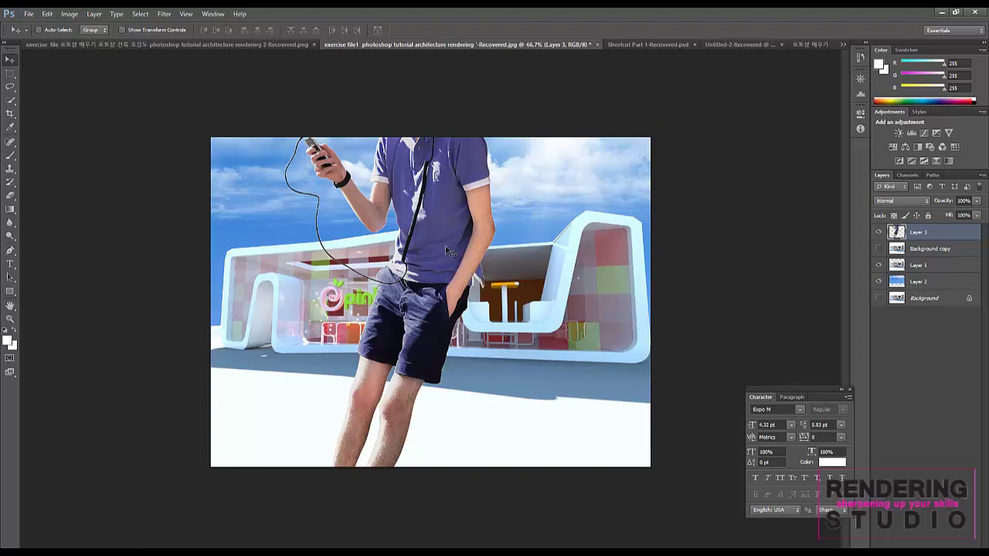
Free-transform the man down to about 57% and move him beside the building's base
{"action": "key", "text": "ctrl+t"}
{"action": "key", "text": "ctrl+minus"}
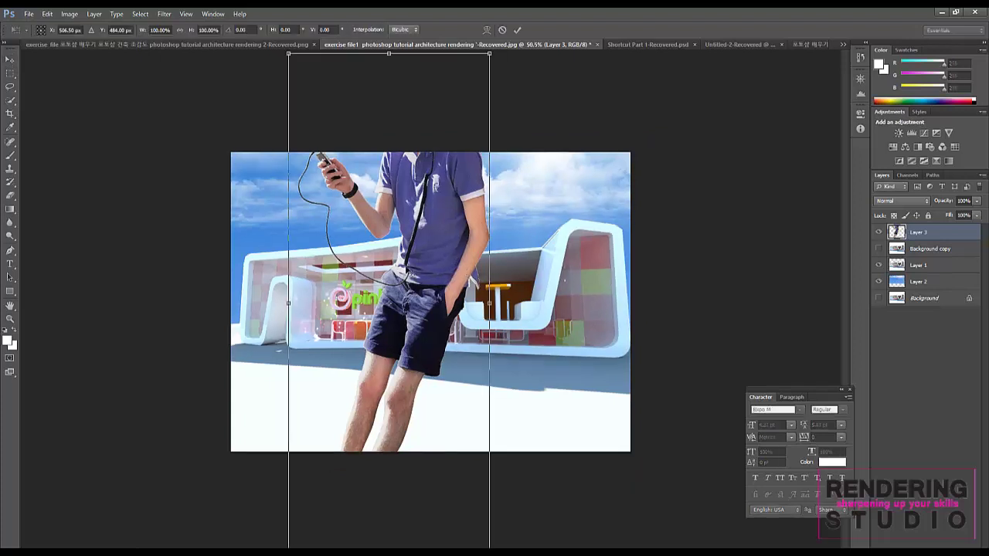
{"action": "left_click_drag", "start_coordinate": [312, 95], "coordinate": [427, 258]}
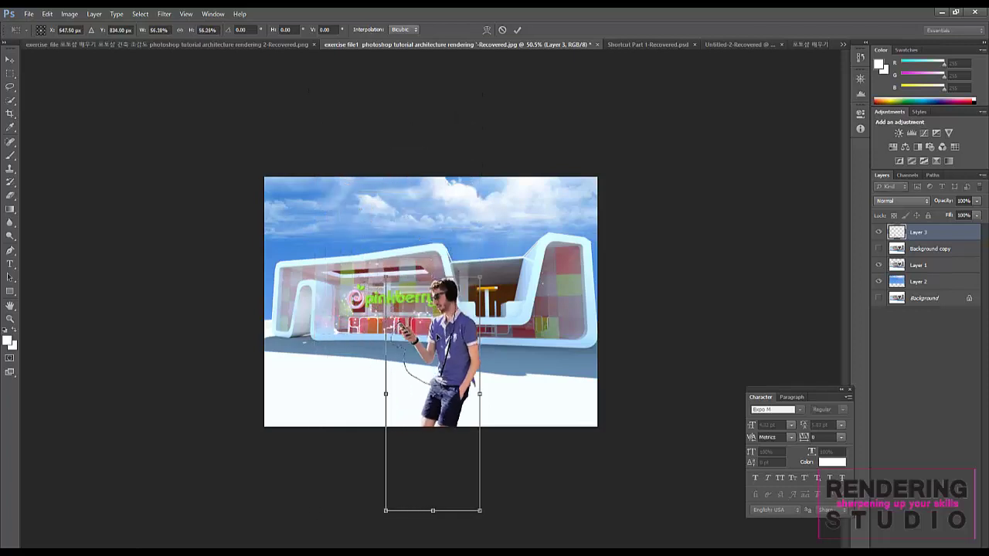
{"action": "mouse_move", "coordinate": [471, 286]}
{"action": "left_mouse_down"}
{"action": "mouse_move", "coordinate": [438, 219]}
{"action": "mouse_move", "coordinate": [406, 296]}
{"action": "mouse_move", "coordinate": [356, 280]}
{"action": "mouse_move", "coordinate": [347, 340]}
{"action": "mouse_move", "coordinate": [341, 321]}
{"action": "left_mouse_up"}
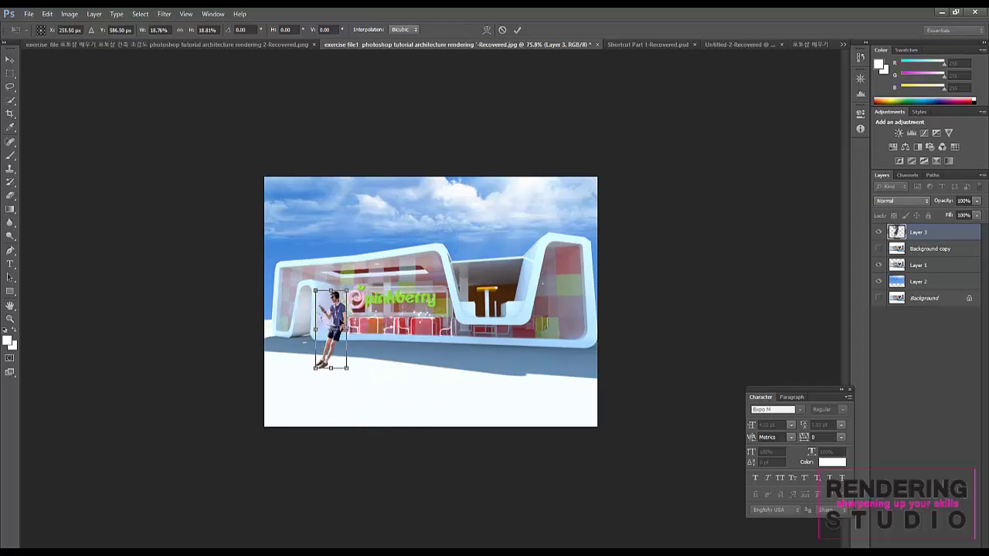
{"action": "scroll", "coordinate": [281, 348], "scroll_direction": "up", "scroll_amount": 2}
{"action": "left_click_drag", "start_coordinate": [265, 328], "coordinate": [270, 306]}
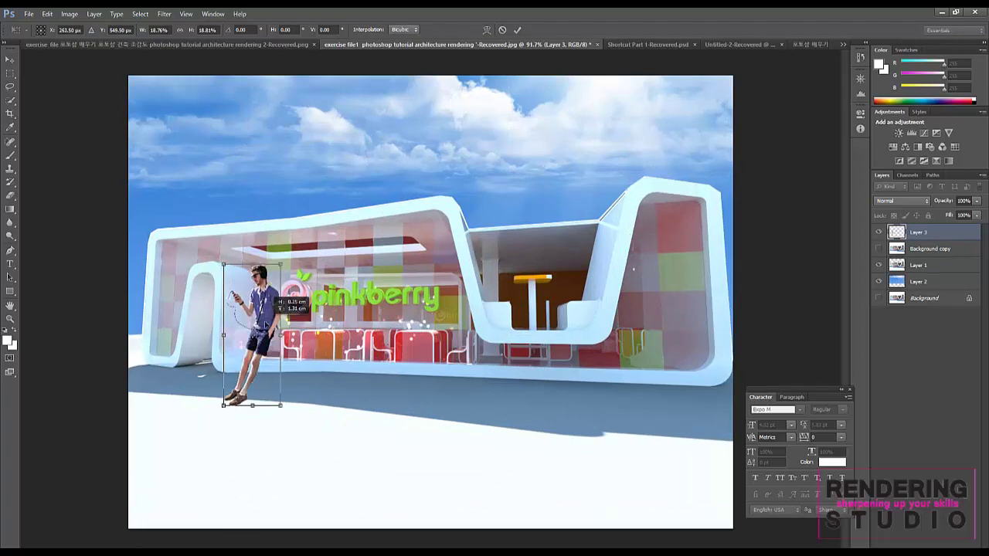
{"action": "left_click_drag", "start_coordinate": [280, 263], "coordinate": [272, 283]}
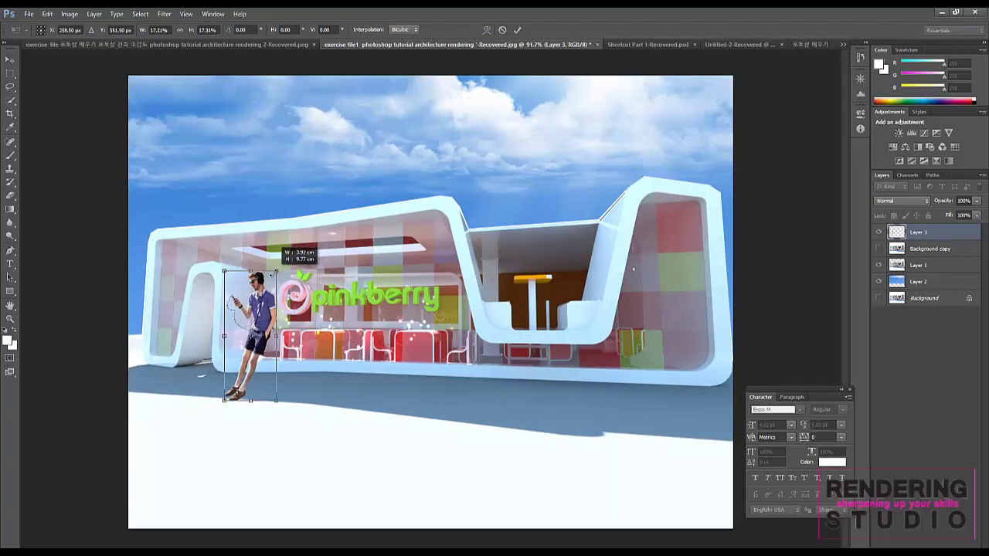
{"action": "scroll", "coordinate": [272, 305], "scroll_direction": "down", "scroll_amount": 1}
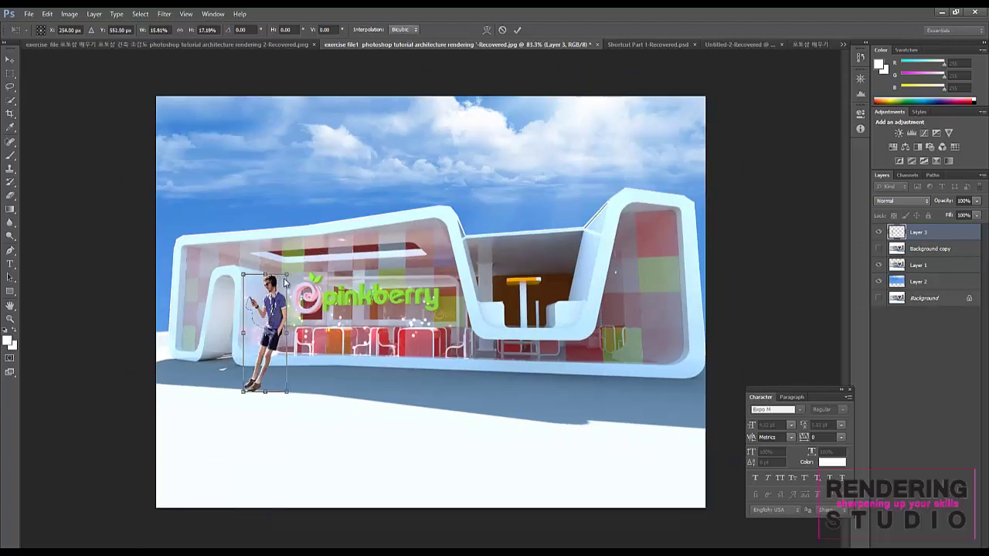
{"action": "left_click_drag", "start_coordinate": [288, 274], "coordinate": [284, 286]}
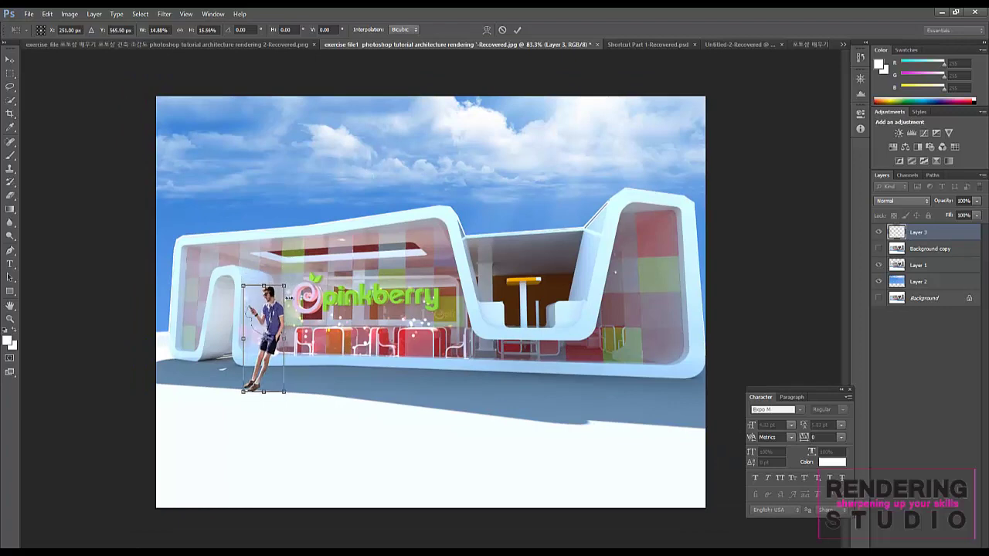
{"action": "scroll", "coordinate": [293, 303], "scroll_direction": "up", "scroll_amount": 1}
{"action": "scroll", "coordinate": [309, 317], "scroll_direction": "down", "scroll_amount": 1}
Zoom in and refine the man's scale to about 12% (11.94% width, 12.44% height)
{"action": "key", "text": "ctrl+plus"}
{"action": "scroll", "coordinate": [269, 329], "scroll_direction": "down", "scroll_amount": 1}
{"action": "scroll", "coordinate": [242, 305], "scroll_direction": "down", "scroll_amount": 1}
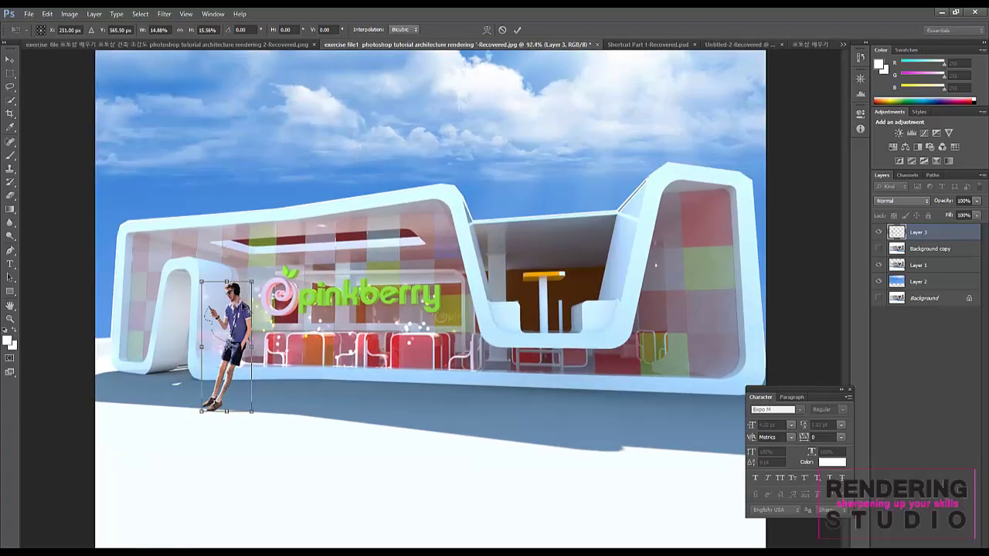
{"action": "scroll", "coordinate": [243, 305], "scroll_direction": "up", "scroll_amount": 1}
{"action": "scroll", "coordinate": [242, 304], "scroll_direction": "up", "scroll_amount": 1}
{"action": "scroll", "coordinate": [228, 298], "scroll_direction": "down", "scroll_amount": 1}
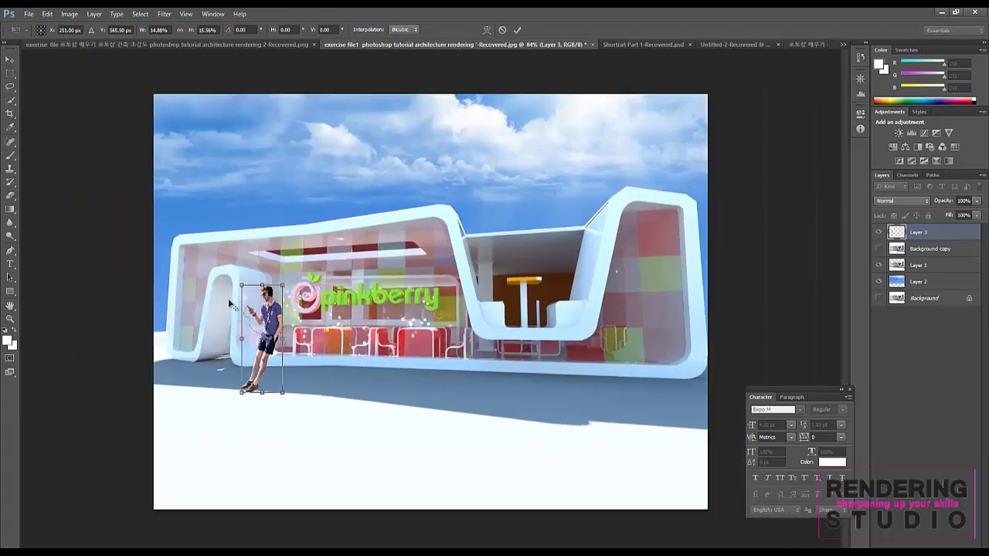
{"action": "scroll", "coordinate": [247, 313], "scroll_direction": "up", "scroll_amount": 1}
{"action": "scroll", "coordinate": [216, 315], "scroll_direction": "up", "scroll_amount": 1}
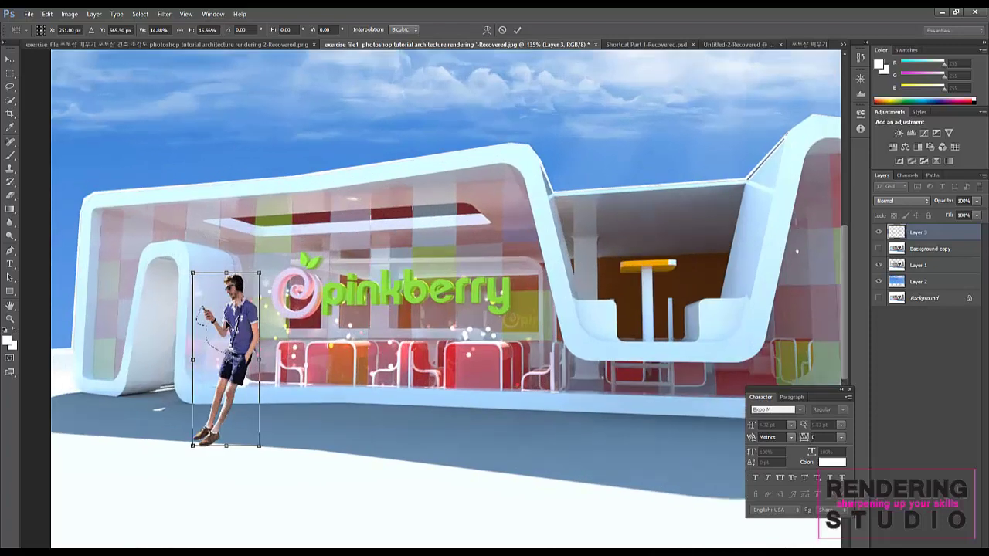
{"action": "scroll", "coordinate": [230, 329], "scroll_direction": "down", "scroll_amount": 1}
{"action": "scroll", "coordinate": [232, 328], "scroll_direction": "down", "scroll_amount": 1}
{"action": "scroll", "coordinate": [231, 328], "scroll_direction": "up", "scroll_amount": 2}
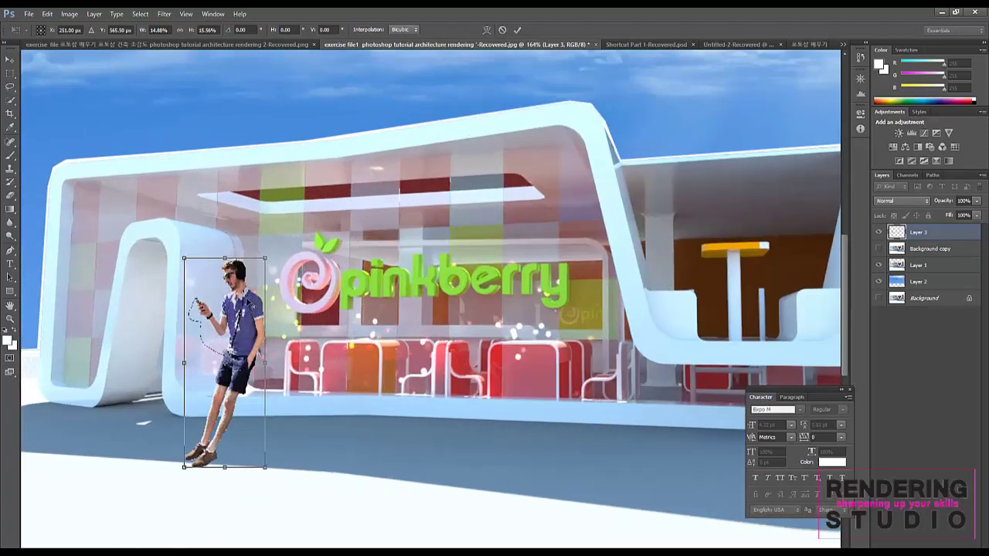
{"action": "left_click_drag", "start_coordinate": [264, 263], "coordinate": [240, 317]}
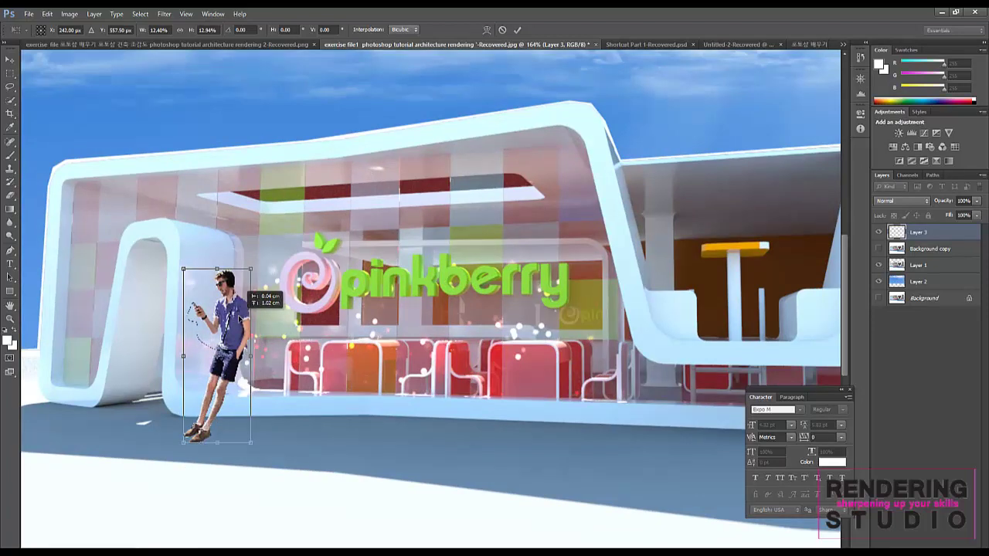
{"action": "left_click_drag", "start_coordinate": [251, 271], "coordinate": [248, 277]}
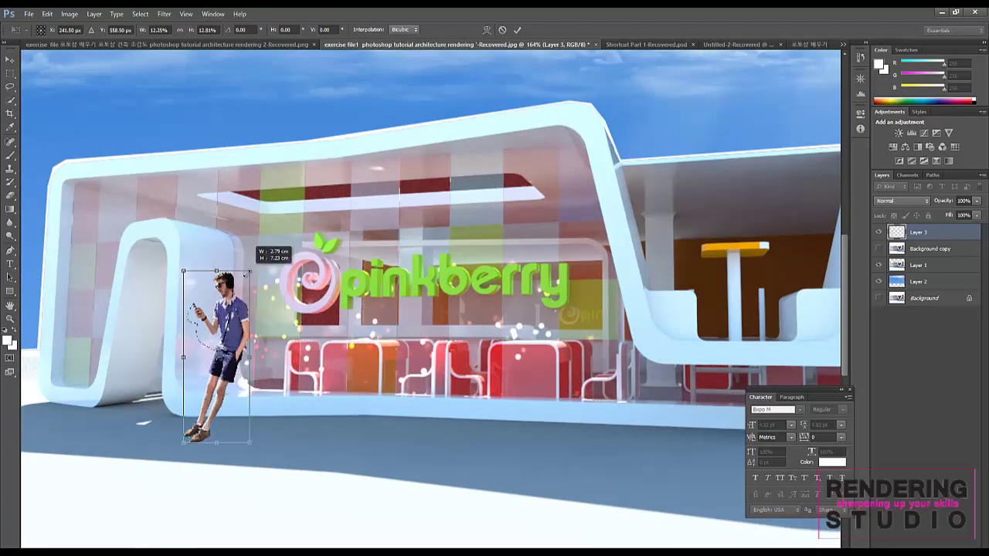
{"action": "scroll", "coordinate": [248, 319], "scroll_direction": "down", "scroll_amount": 2}
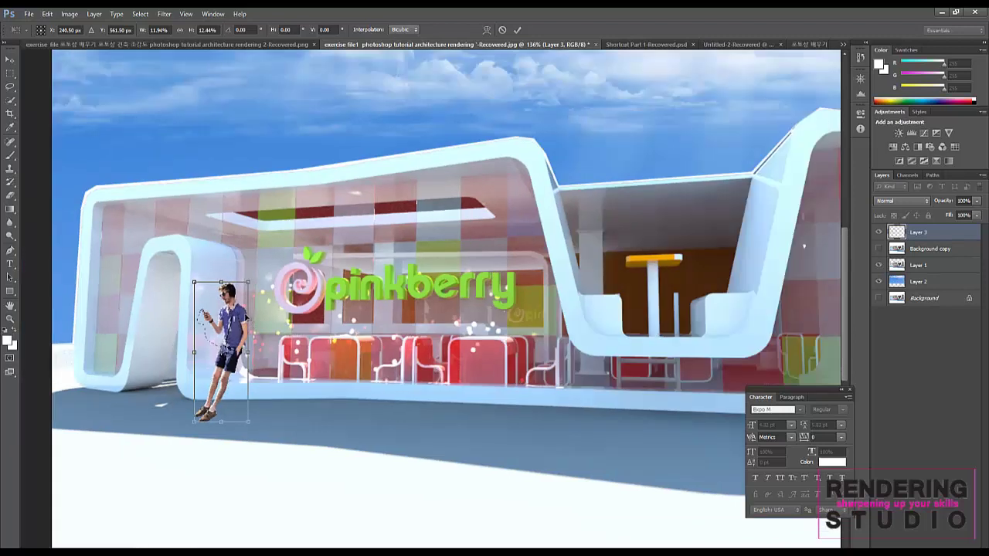
Apply the scale transformation and zoom to check the man's placement
{"action": "left_click", "coordinate": [22, 71]}
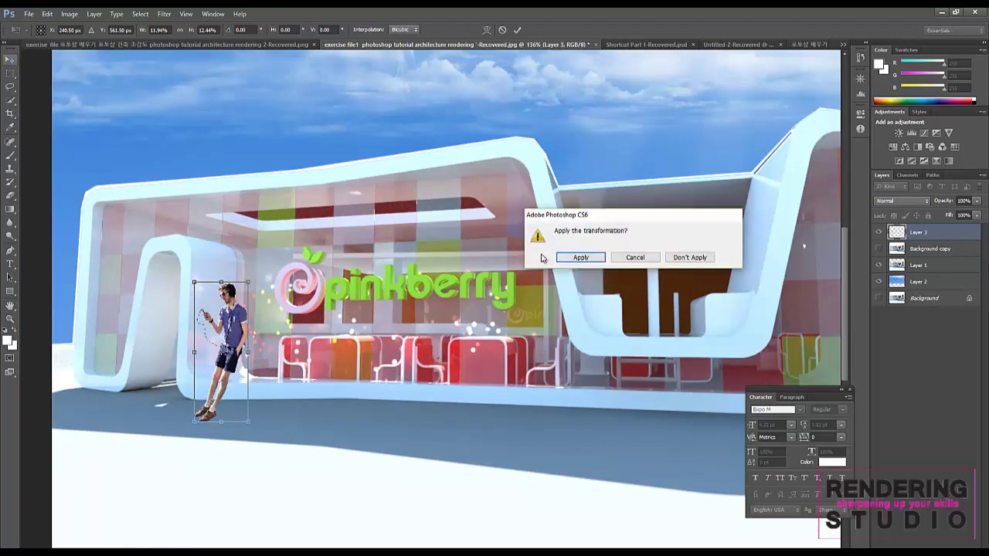
{"action": "left_click", "coordinate": [578, 257]}
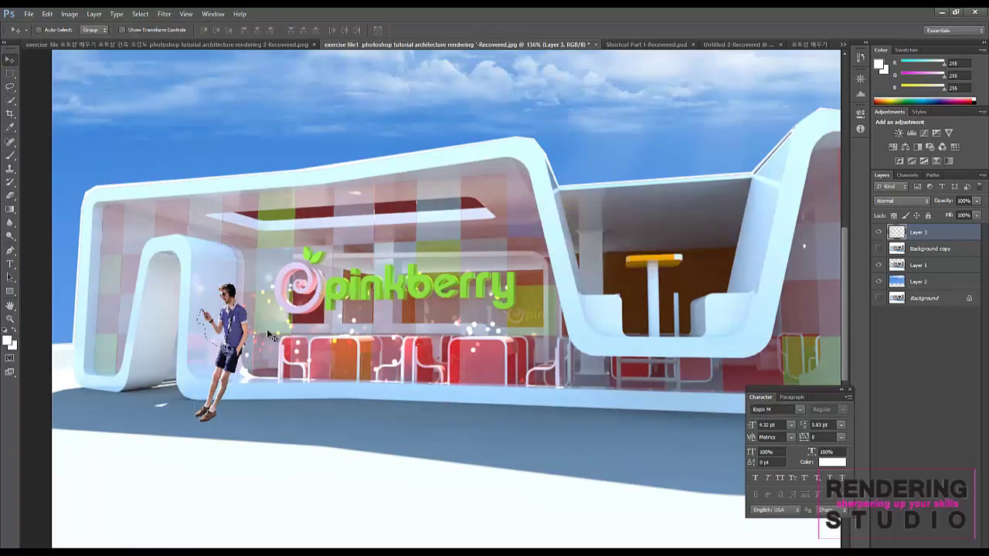
{"action": "scroll", "coordinate": [218, 365], "scroll_direction": "down", "scroll_amount": 1}
{"action": "scroll", "coordinate": [247, 354], "scroll_direction": "down", "scroll_amount": 2}
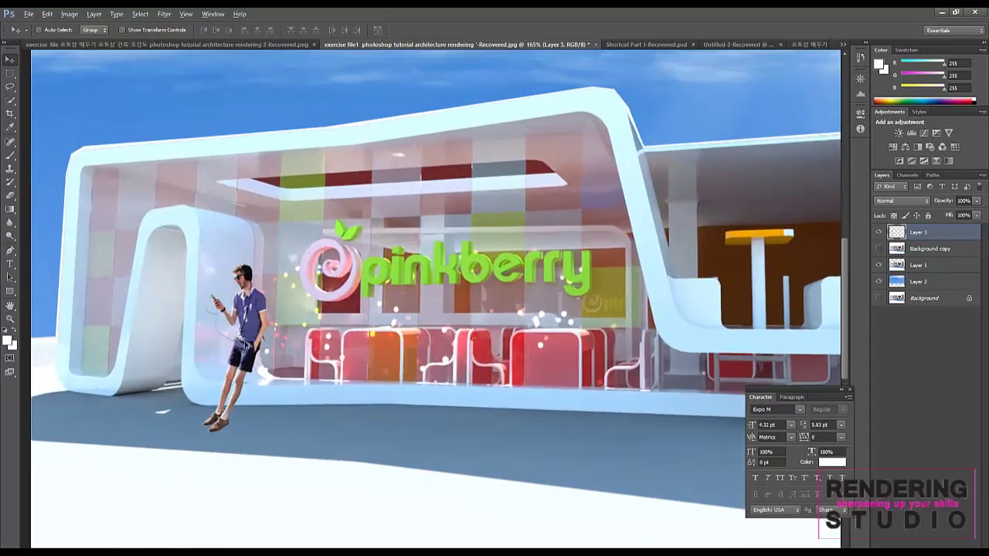
{"action": "scroll", "coordinate": [247, 353], "scroll_direction": "down", "scroll_amount": 2}
{"action": "scroll", "coordinate": [247, 354], "scroll_direction": "down", "scroll_amount": 1}
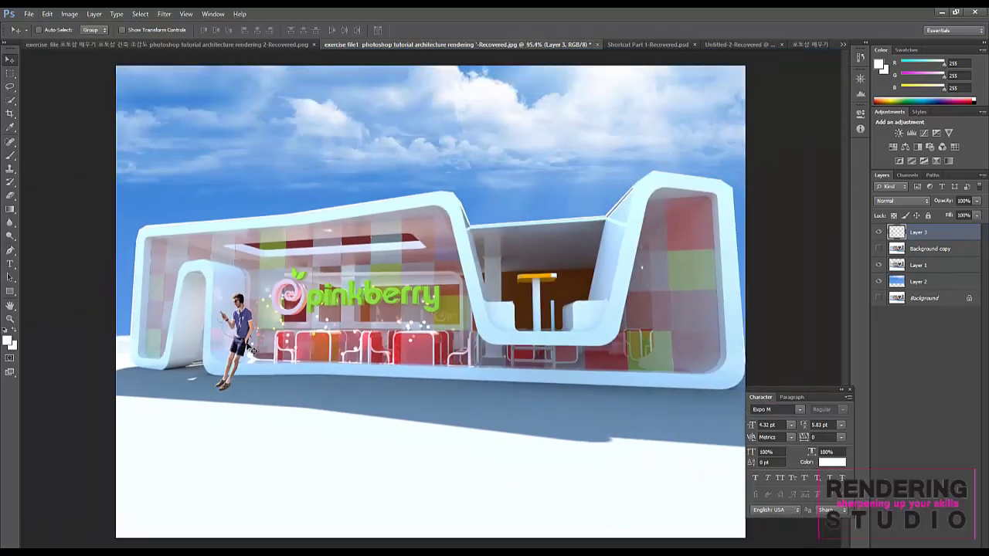
{"action": "scroll", "coordinate": [247, 349], "scroll_direction": "up", "scroll_amount": 2}
{"action": "scroll", "coordinate": [244, 343], "scroll_direction": "up", "scroll_amount": 3}
Nudge the man slightly right and down to the building's left corner
{"action": "left_click_drag", "start_coordinate": [240, 332], "coordinate": [248, 344]}
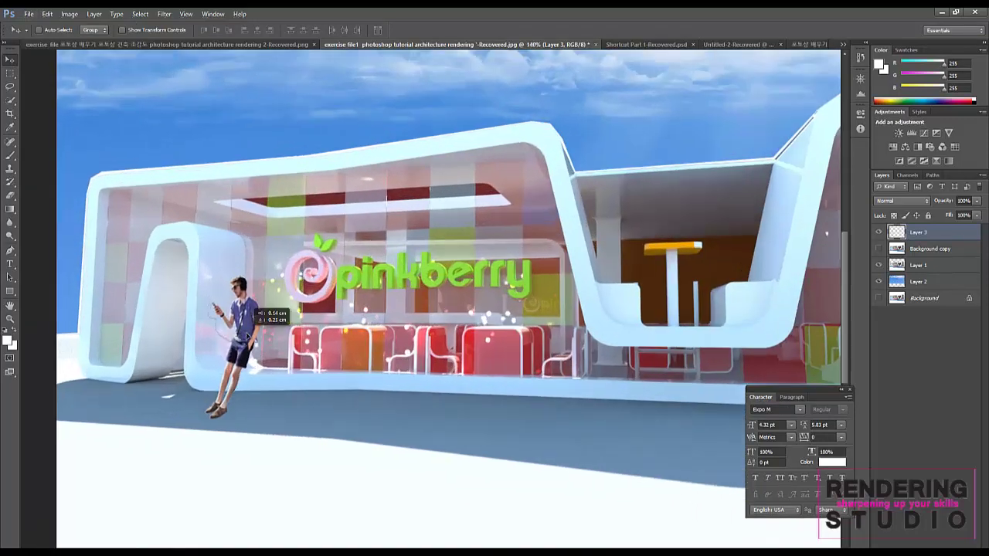
{"action": "scroll", "coordinate": [248, 343], "scroll_direction": "down", "scroll_amount": 2}
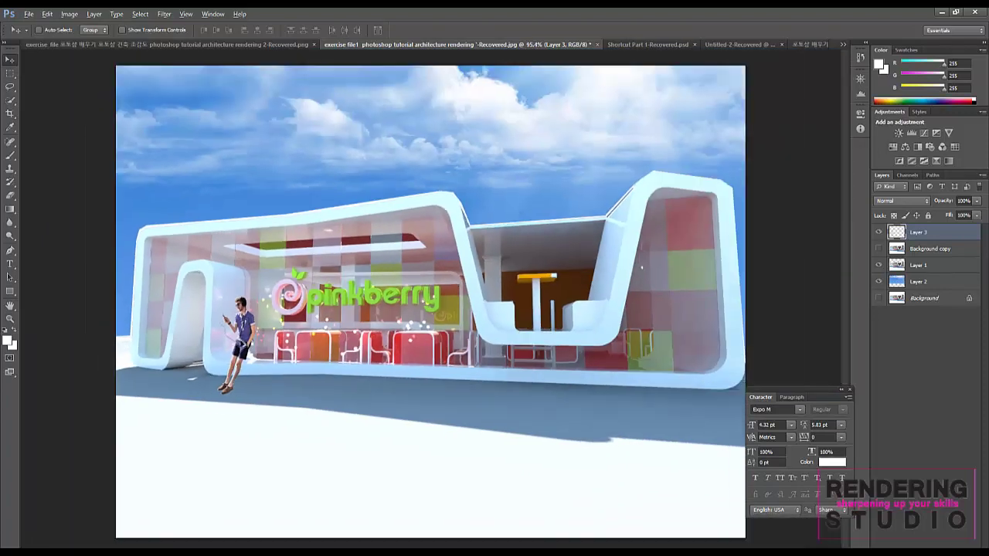
{"action": "scroll", "coordinate": [244, 343], "scroll_direction": "up", "scroll_amount": 1}
{"action": "scroll", "coordinate": [255, 371], "scroll_direction": "up", "scroll_amount": 1}
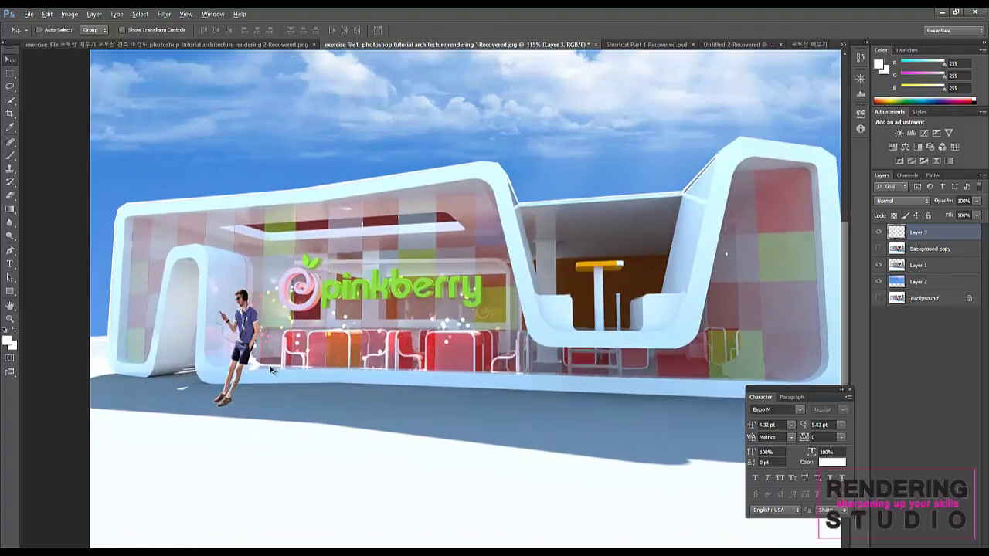
{"action": "key", "text": "alt"}
Duplicate the man, place the copy just right of the original, and bring up its transform options
{"action": "key", "text": "ctrl+j"}
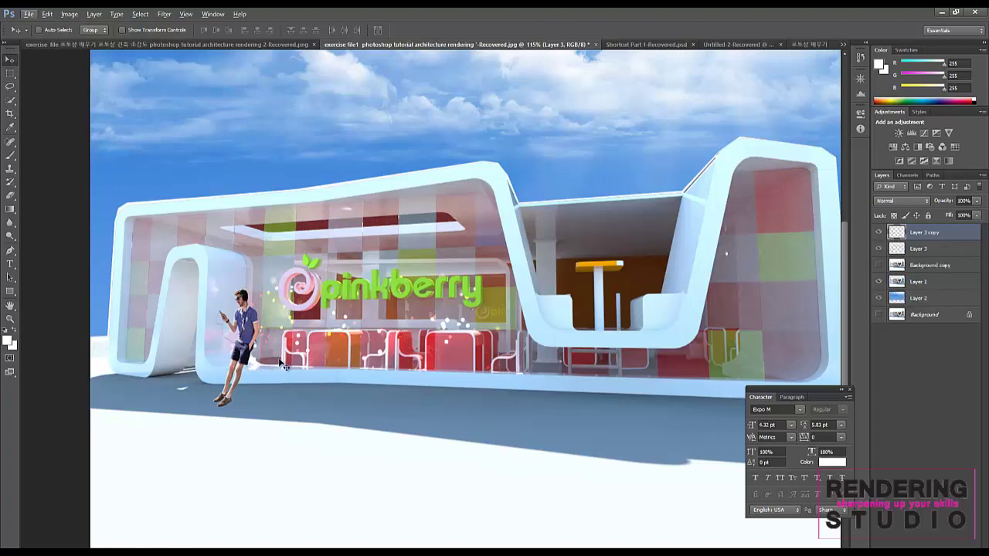
{"action": "mouse_move", "coordinate": [243, 355]}
{"action": "left_mouse_down"}
{"action": "mouse_move", "coordinate": [290, 360]}
{"action": "mouse_move", "coordinate": [293, 373]}
{"action": "left_mouse_up"}
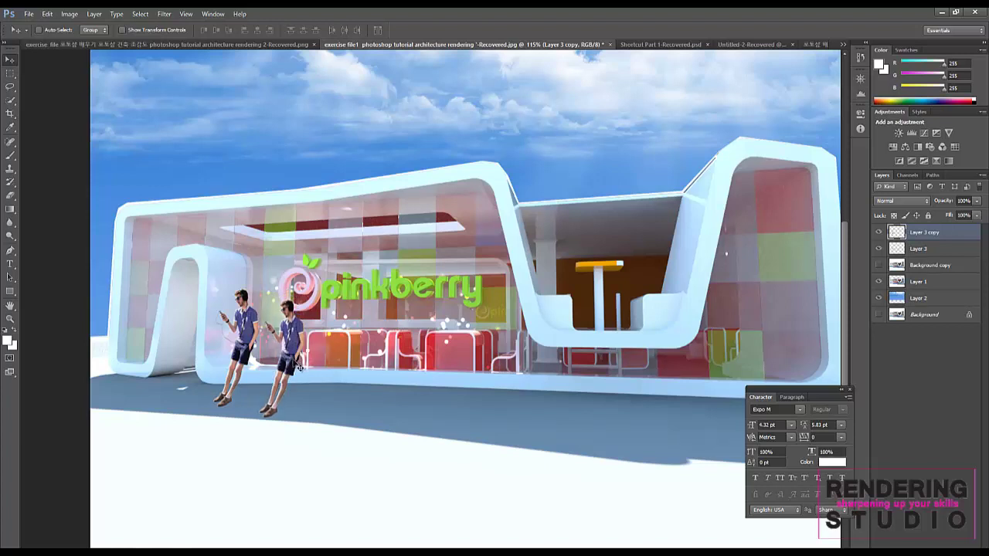
{"action": "key", "text": "ctrl+t"}
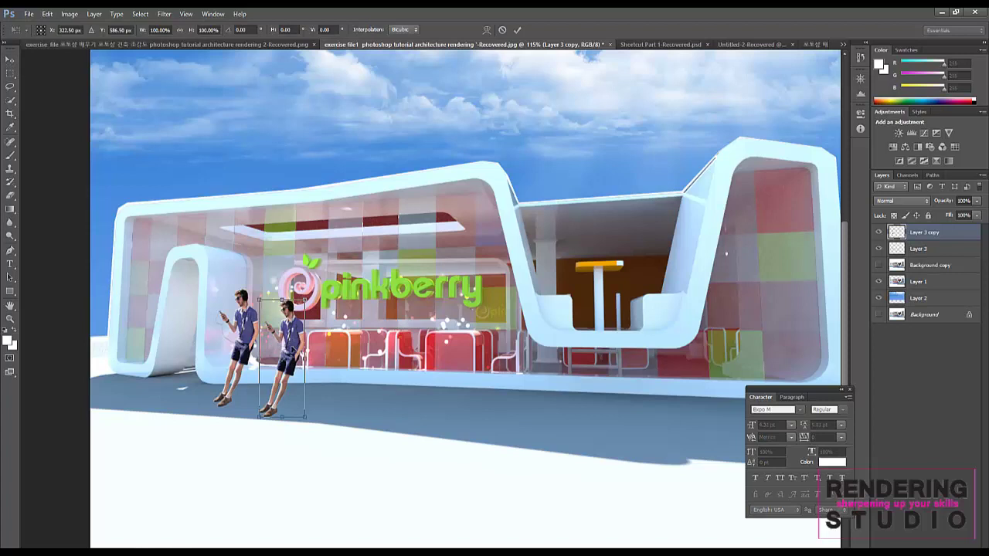
{"action": "right_click", "coordinate": [289, 320]}
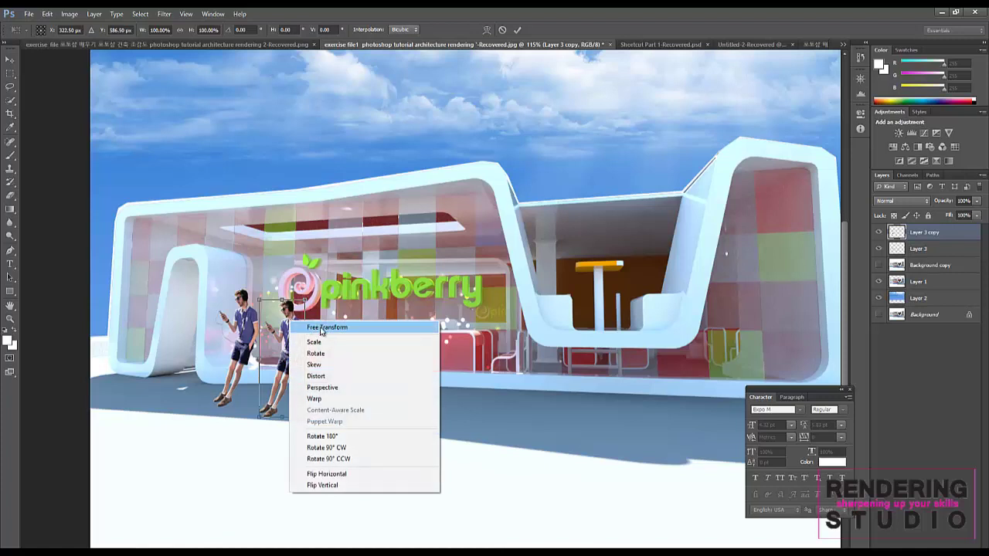
Flip the man's copy horizontally and rotate it about -107° to lie on the ground from his feet
{"action": "left_click", "coordinate": [346, 475]}
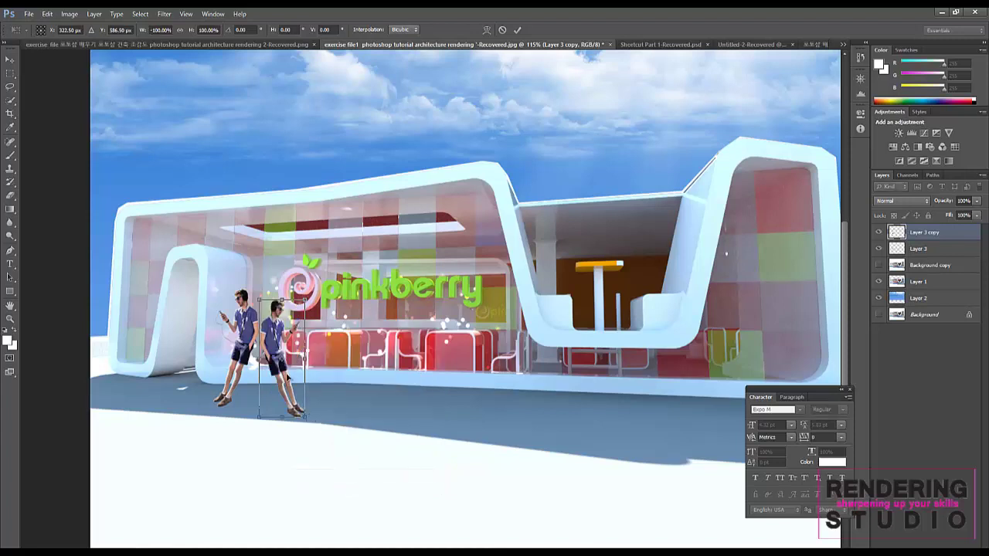
{"action": "left_click_drag", "start_coordinate": [287, 378], "coordinate": [291, 377]}
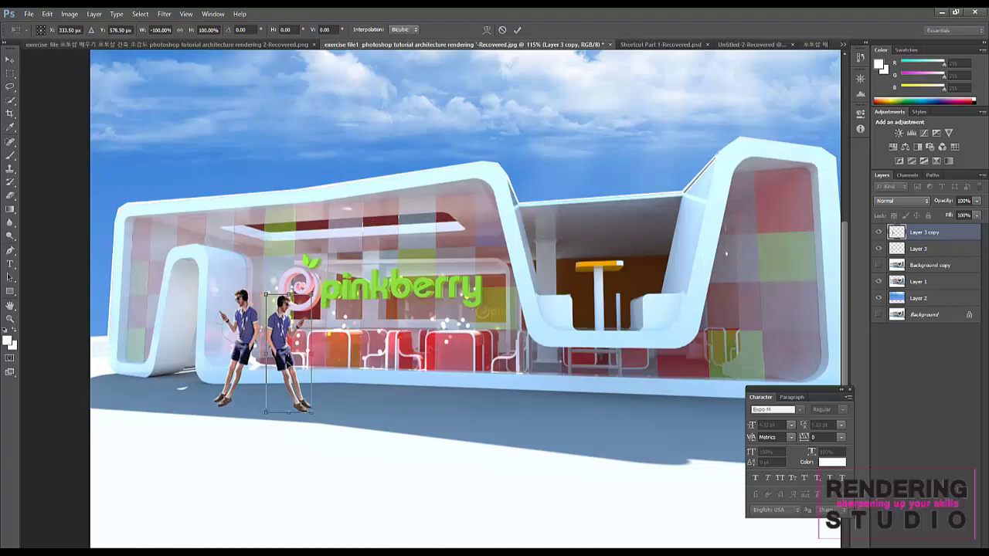
{"action": "left_click_drag", "start_coordinate": [296, 353], "coordinate": [215, 344]}
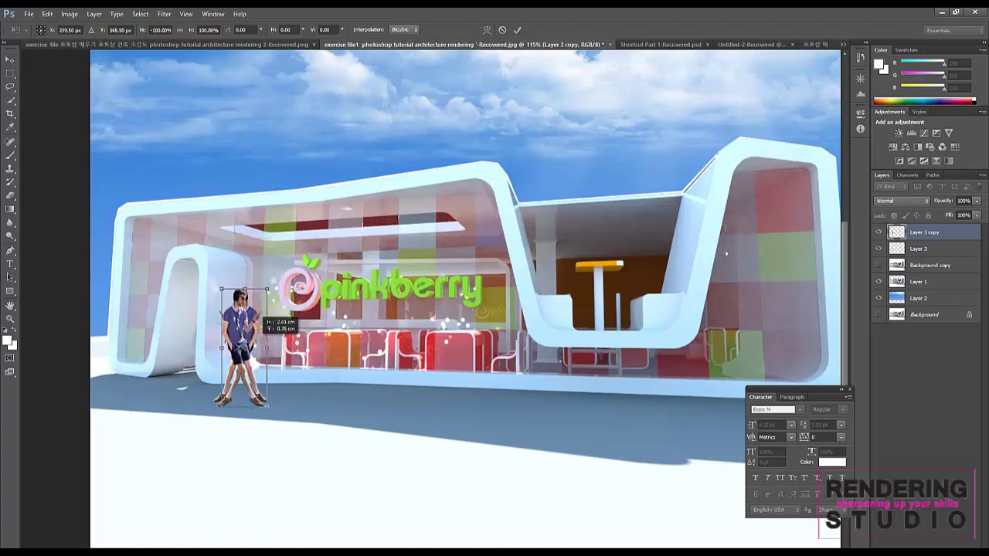
{"action": "left_click_drag", "start_coordinate": [284, 345], "coordinate": [231, 412]}
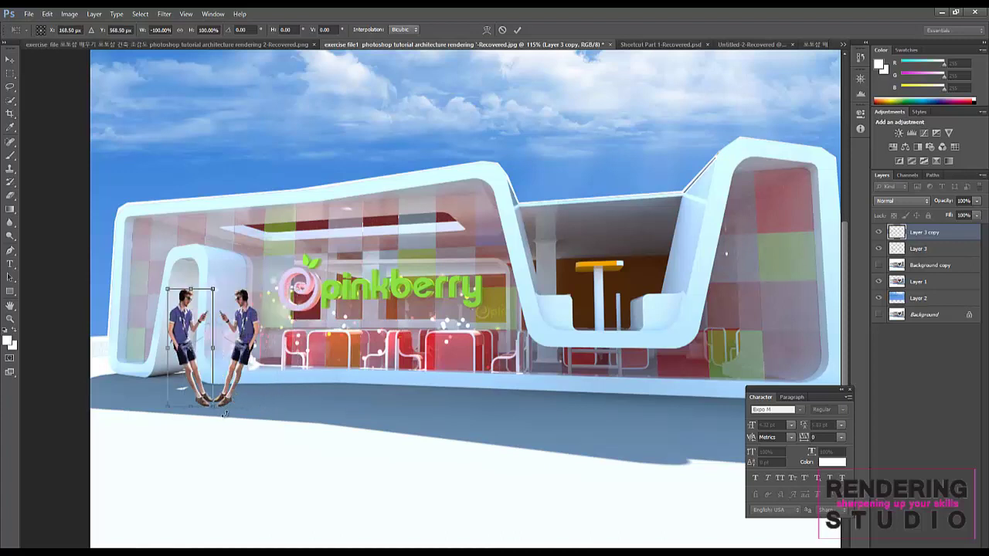
{"action": "left_click_drag", "start_coordinate": [168, 410], "coordinate": [202, 395]}
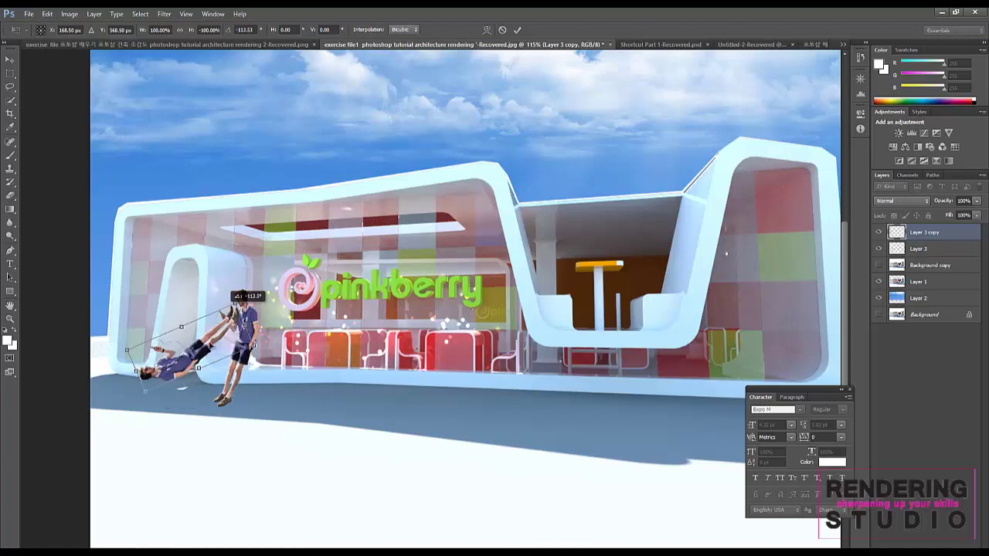
{"action": "left_click_drag", "start_coordinate": [189, 352], "coordinate": [179, 436]}
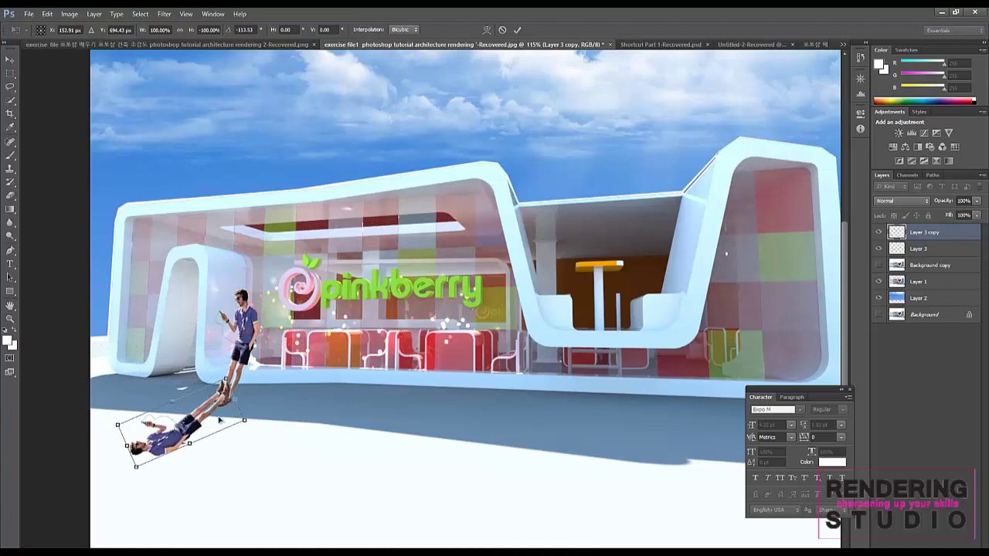
{"action": "left_click_drag", "start_coordinate": [221, 421], "coordinate": [222, 429]}
{"action": "left_click_drag", "start_coordinate": [139, 484], "coordinate": [134, 478]}
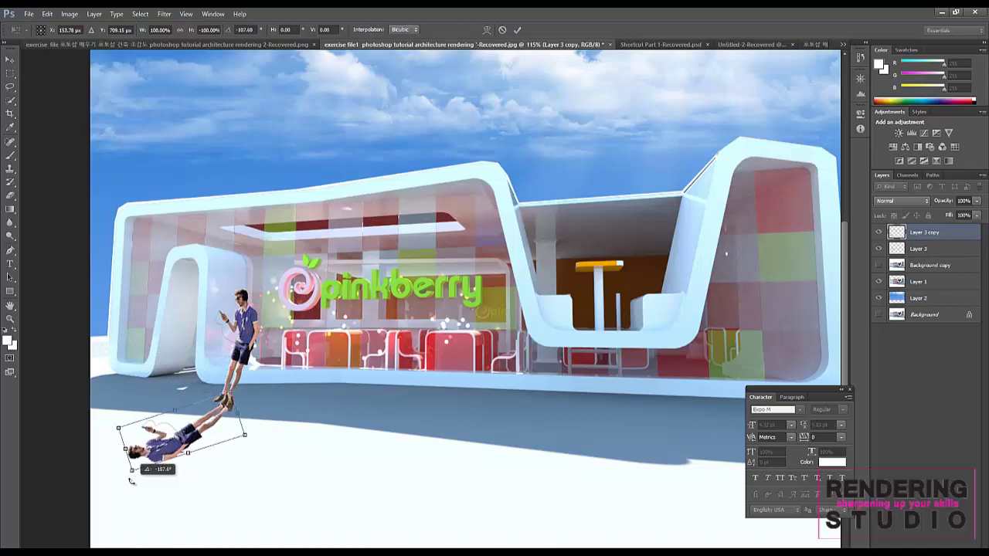
{"action": "left_click_drag", "start_coordinate": [163, 432], "coordinate": [149, 422]}
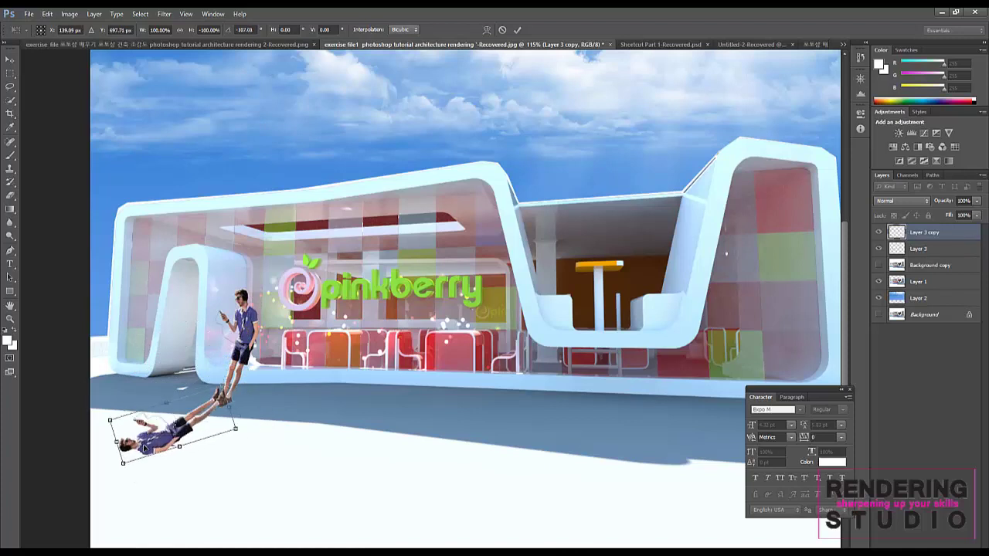
{"action": "left_click", "coordinate": [11, 60]}
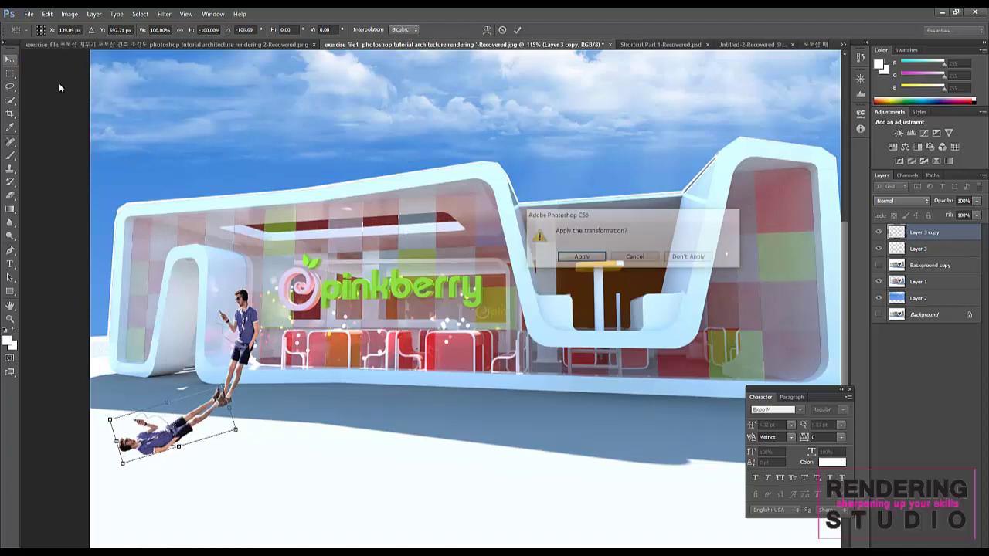
{"action": "left_click", "coordinate": [572, 263]}
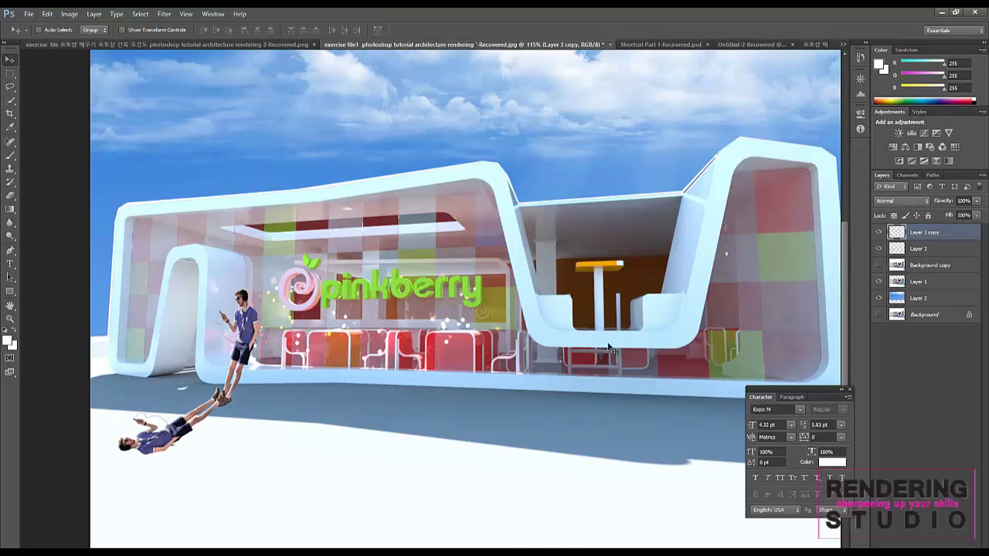
Darken the lying copy to a black silhouette with Levels and move Layer 3 copy below Layer 3
{"action": "left_click_drag", "start_coordinate": [207, 432], "coordinate": [207, 437]}
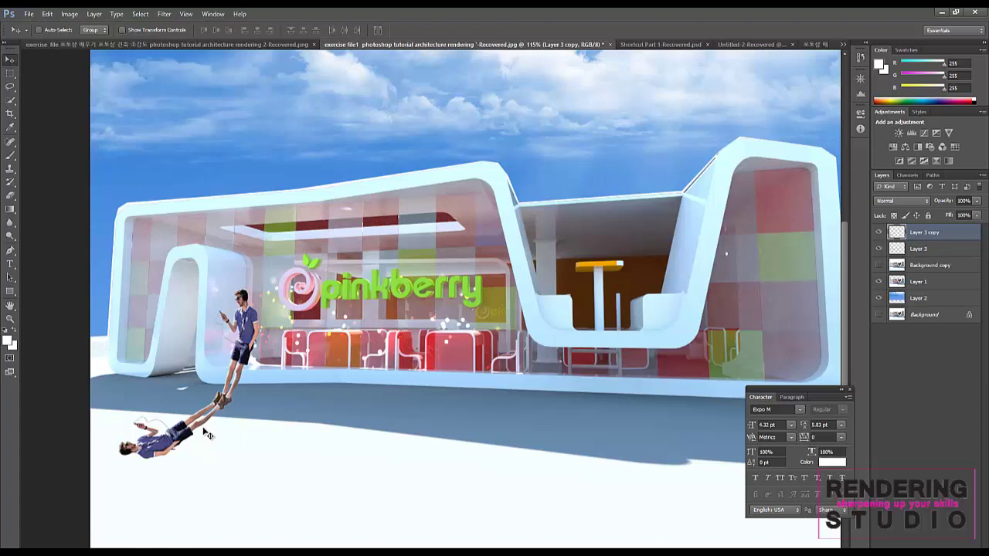
{"action": "key", "text": "ctrl+l"}
{"action": "left_click_drag", "start_coordinate": [636, 343], "coordinate": [760, 355]}
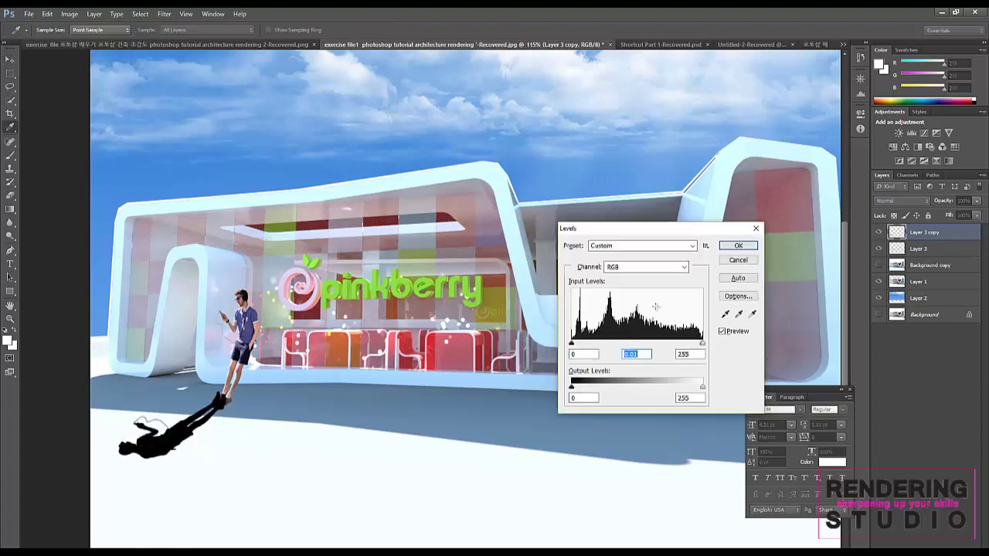
{"action": "left_click", "coordinate": [736, 247]}
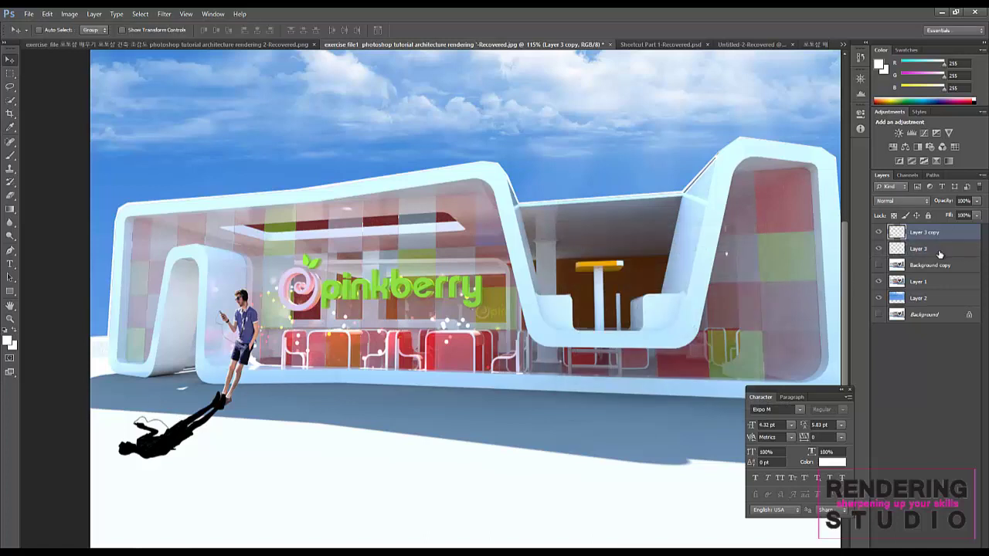
{"action": "key", "text": "ctrl+bracketleft"}
{"action": "left_click_drag", "start_coordinate": [190, 425], "coordinate": [194, 427]}
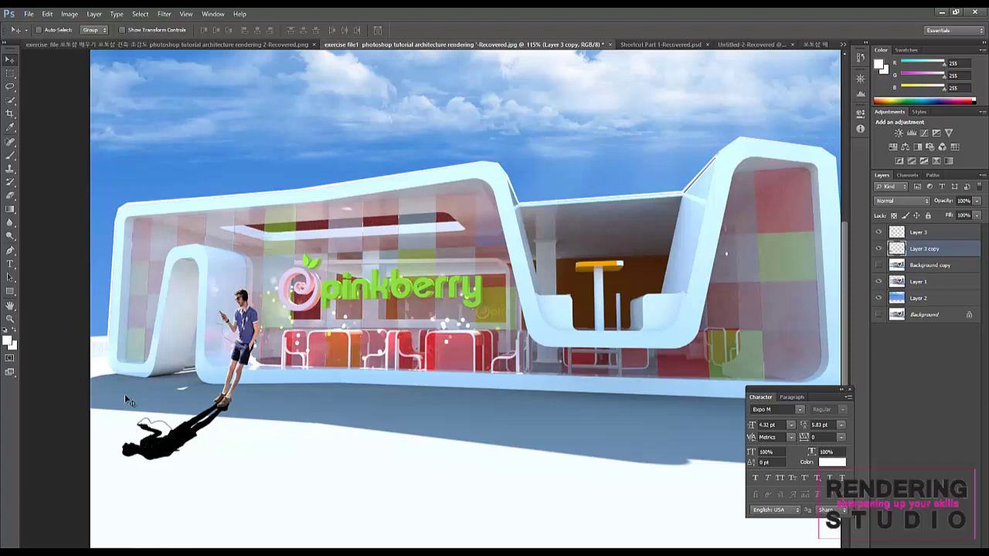
{"action": "left_click", "coordinate": [977, 203]}
{"action": "left_click_drag", "start_coordinate": [961, 215], "coordinate": [945, 211]}
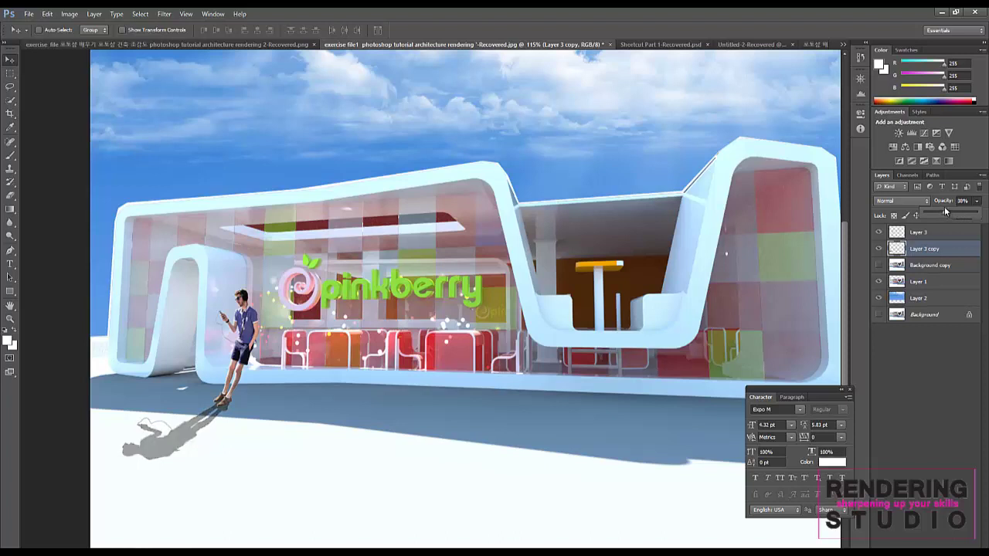
{"action": "left_click", "coordinate": [944, 206]}
{"action": "left_click", "coordinate": [976, 203]}
{"action": "left_click", "coordinate": [220, 450]}
{"action": "scroll", "coordinate": [264, 450], "scroll_direction": "down", "scroll_amount": 2}
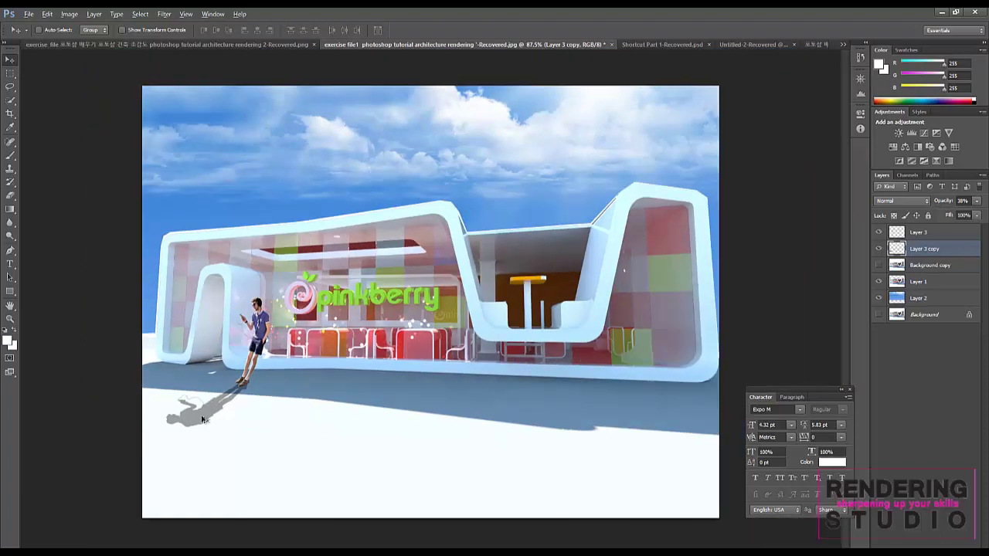
{"action": "scroll", "coordinate": [177, 433], "scroll_direction": "up", "scroll_amount": 2}
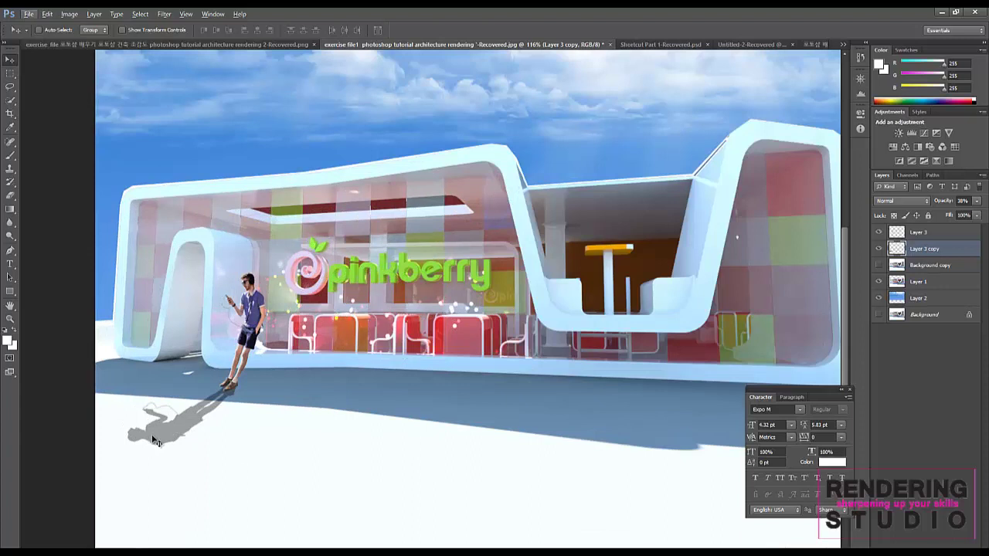
{"action": "key", "text": "ctrl+t"}
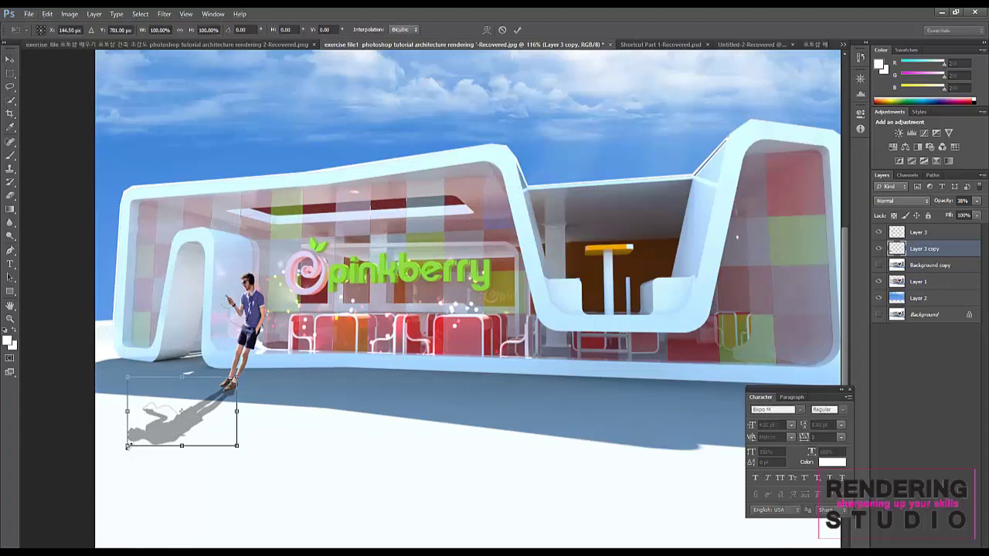
Scale and distort the grey shadow to stretch from the man's feet toward the lower left, and apply it
{"action": "left_click_drag", "start_coordinate": [152, 435], "coordinate": [100, 457]}
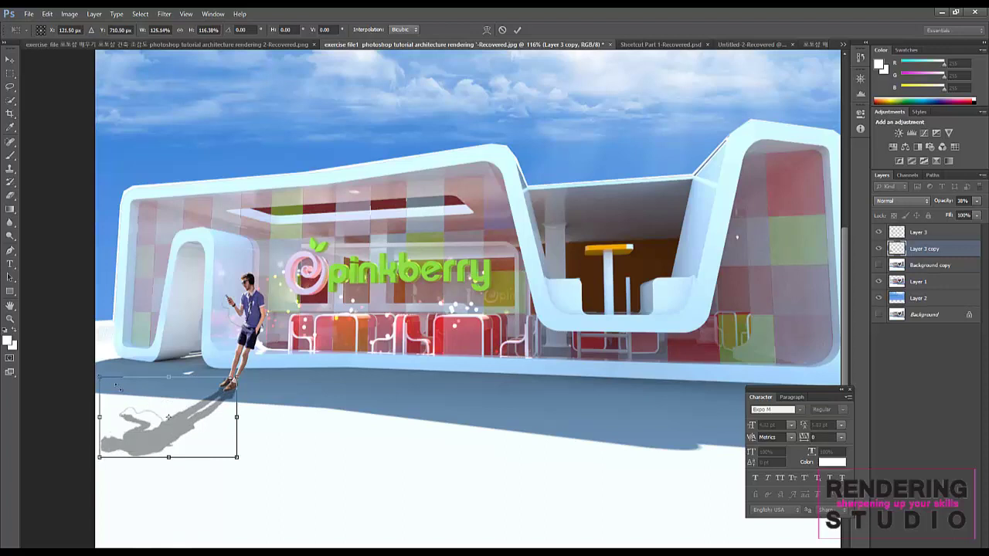
{"action": "left_click_drag", "start_coordinate": [99, 377], "coordinate": [126, 392]}
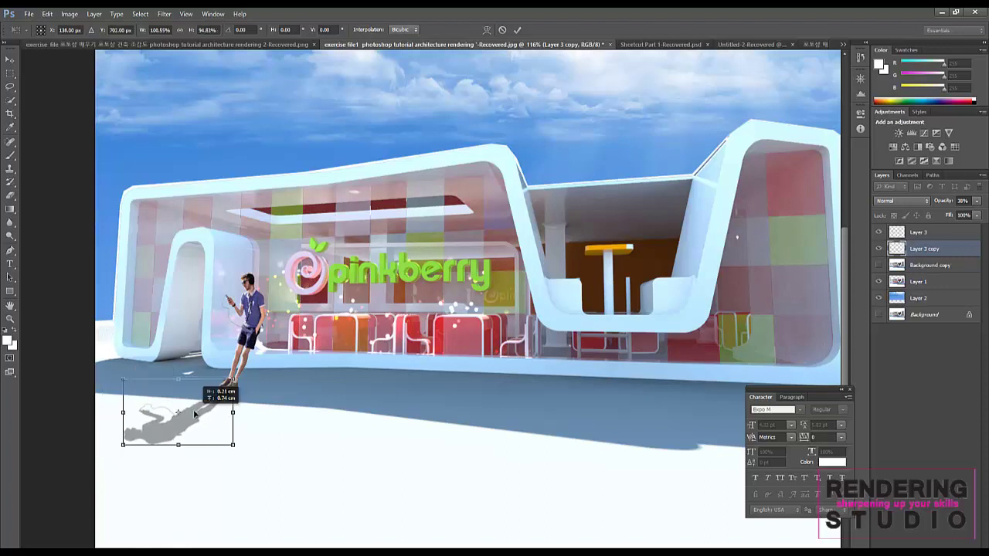
{"action": "left_click_drag", "start_coordinate": [194, 415], "coordinate": [191, 400]}
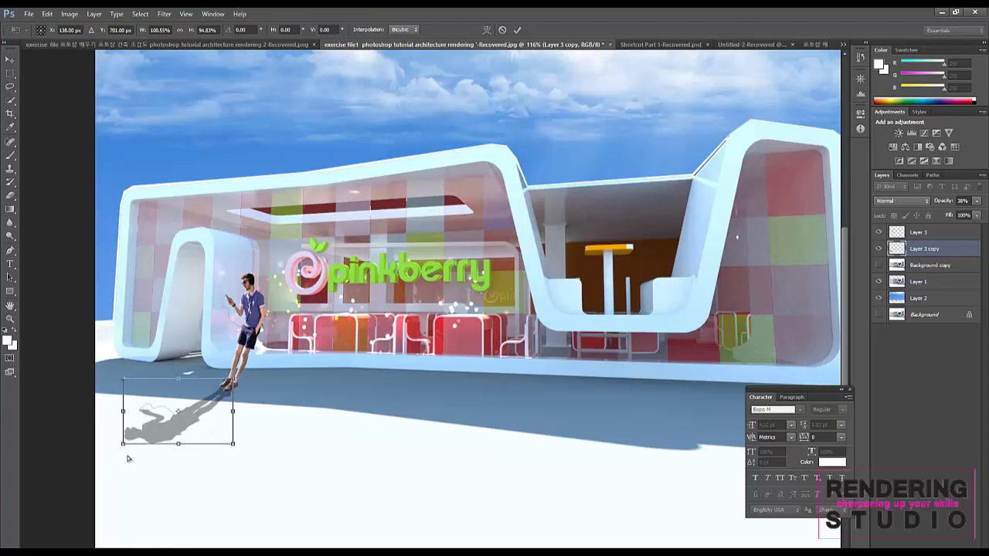
{"action": "left_click_drag", "start_coordinate": [123, 443], "coordinate": [114, 454], "text": "ctrl"}
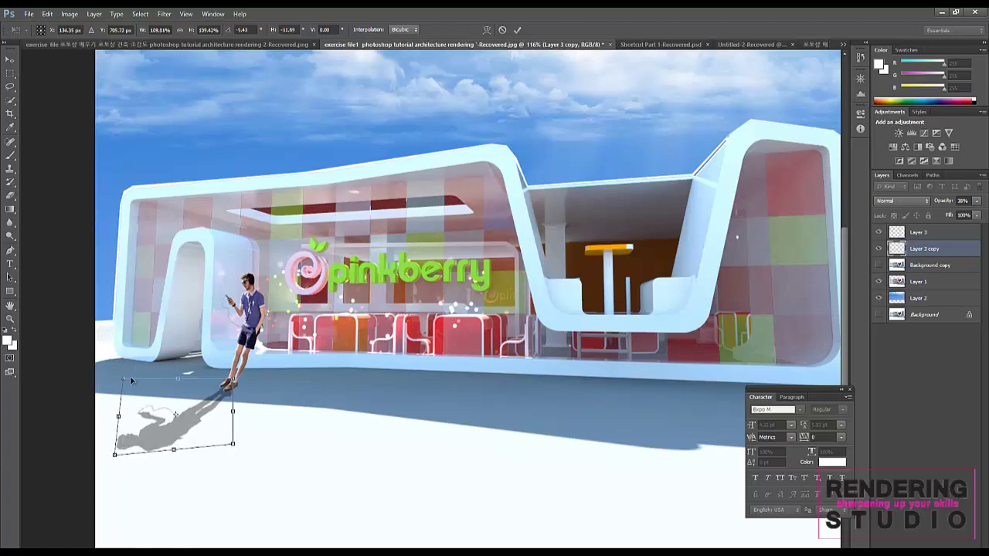
{"action": "left_click_drag", "start_coordinate": [114, 378], "coordinate": [113, 376], "text": "ctrl"}
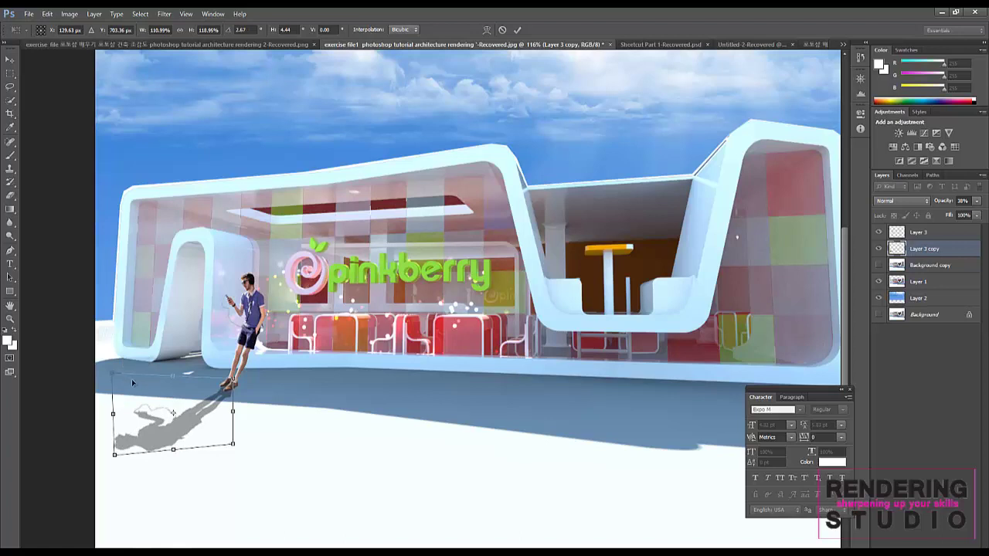
{"action": "left_click_drag", "start_coordinate": [232, 443], "coordinate": [239, 446], "text": "ctrl"}
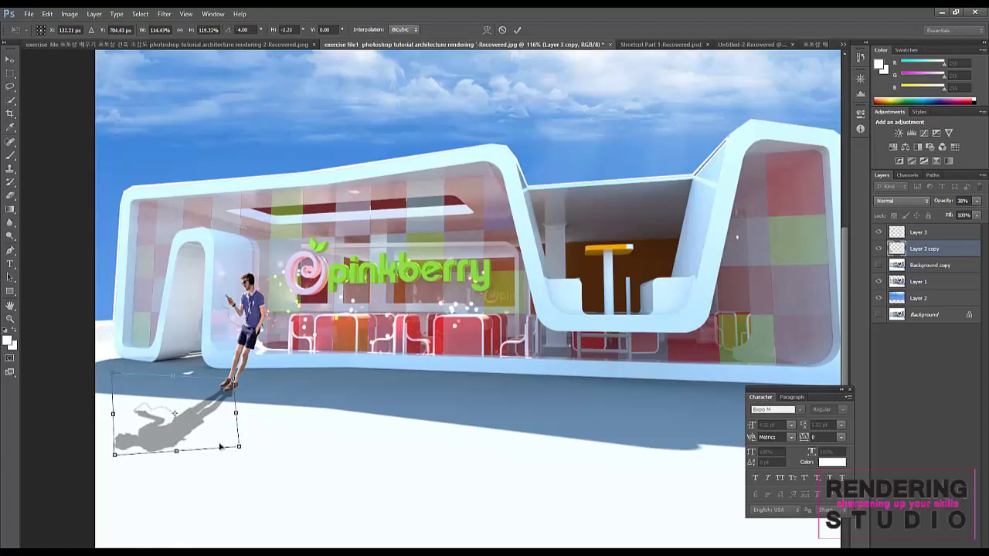
{"action": "left_click_drag", "start_coordinate": [181, 435], "coordinate": [184, 435]}
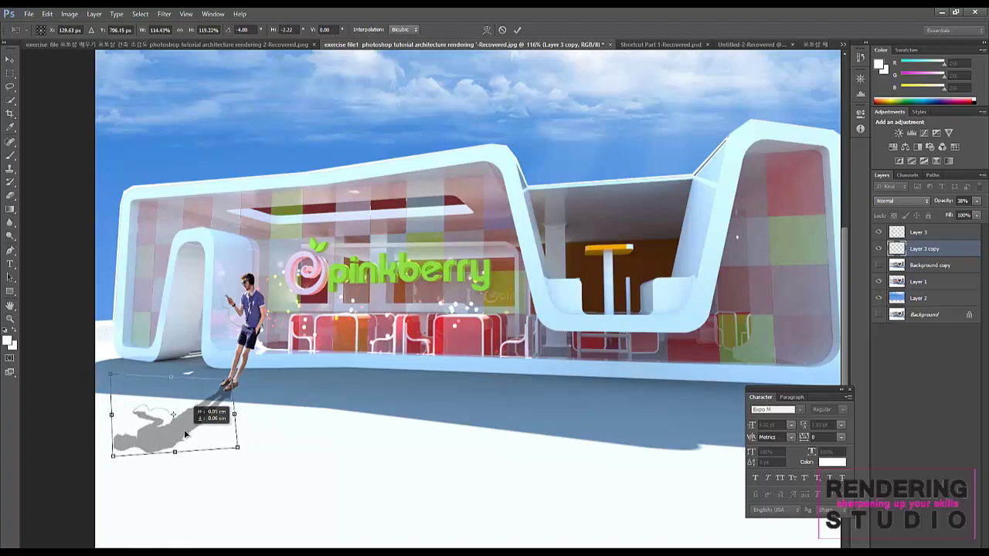
{"action": "left_click", "coordinate": [10, 59]}
{"action": "left_click", "coordinate": [578, 255]}
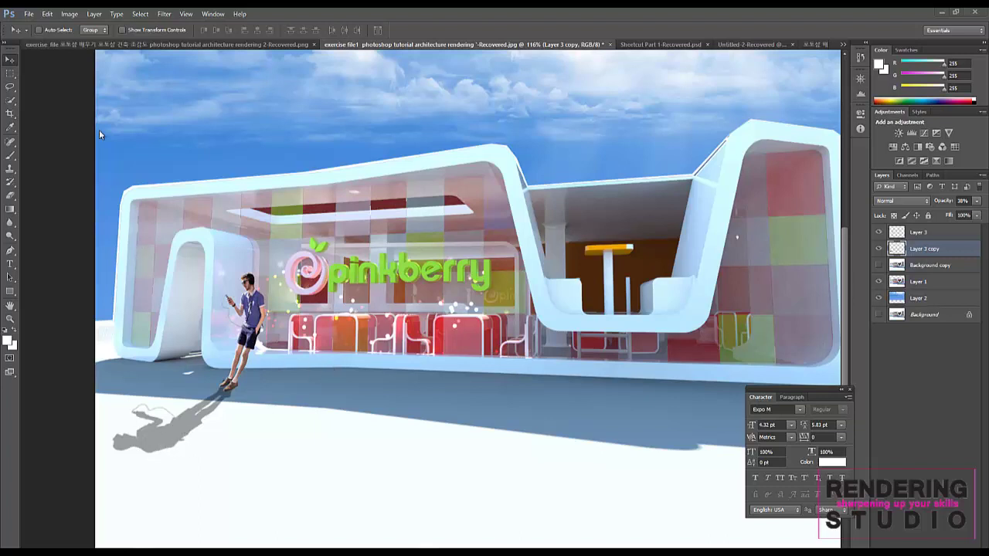
Transform the shadow again, making it longer toward the lower left and skewing its corners
{"action": "left_click_drag", "start_coordinate": [240, 391], "coordinate": [291, 371]}
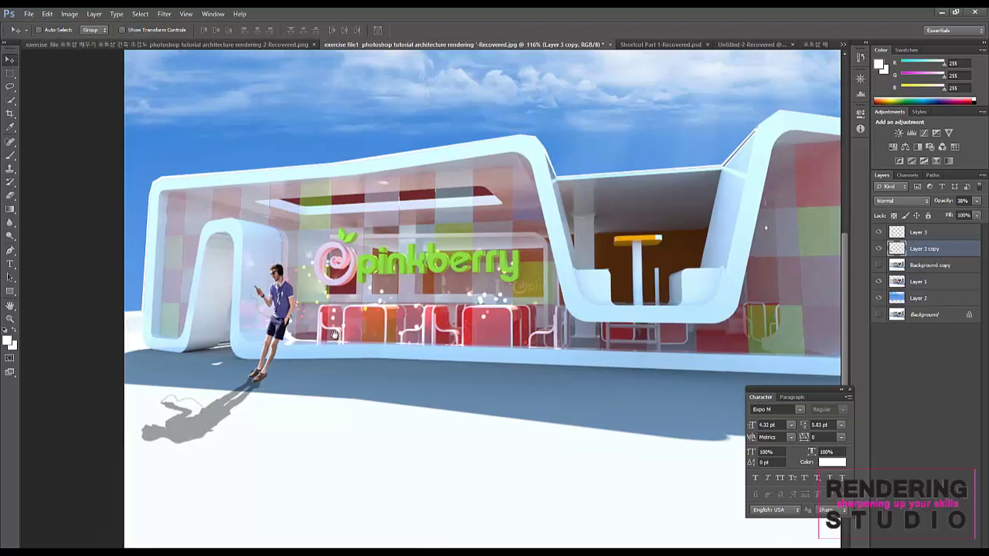
{"action": "key", "text": "ctrl+t"}
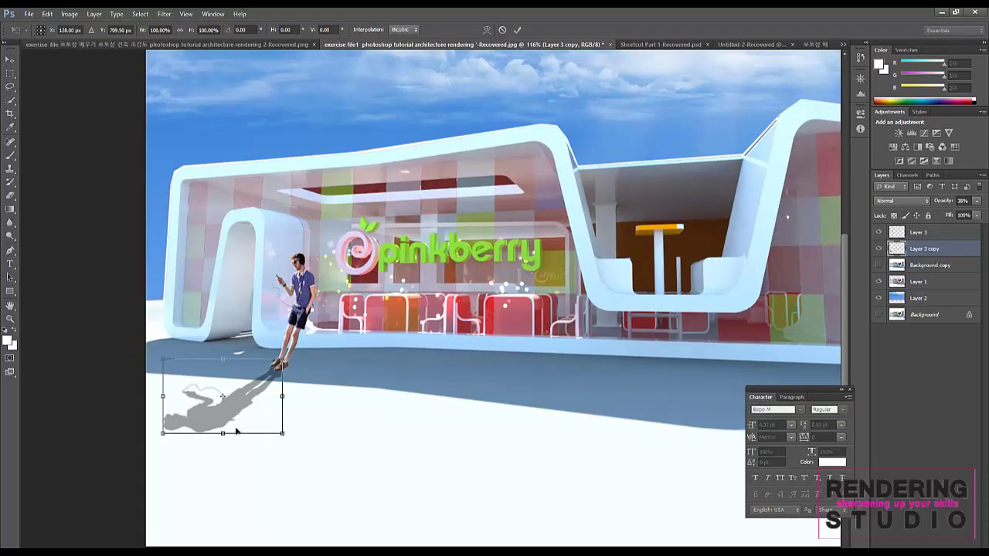
{"action": "mouse_move", "coordinate": [283, 435]}
{"action": "left_mouse_down"}
{"action": "mouse_move", "coordinate": [220, 443]}
{"action": "mouse_move", "coordinate": [220, 433]}
{"action": "left_mouse_up"}
{"action": "left_click_drag", "start_coordinate": [158, 440], "coordinate": [153, 444]}
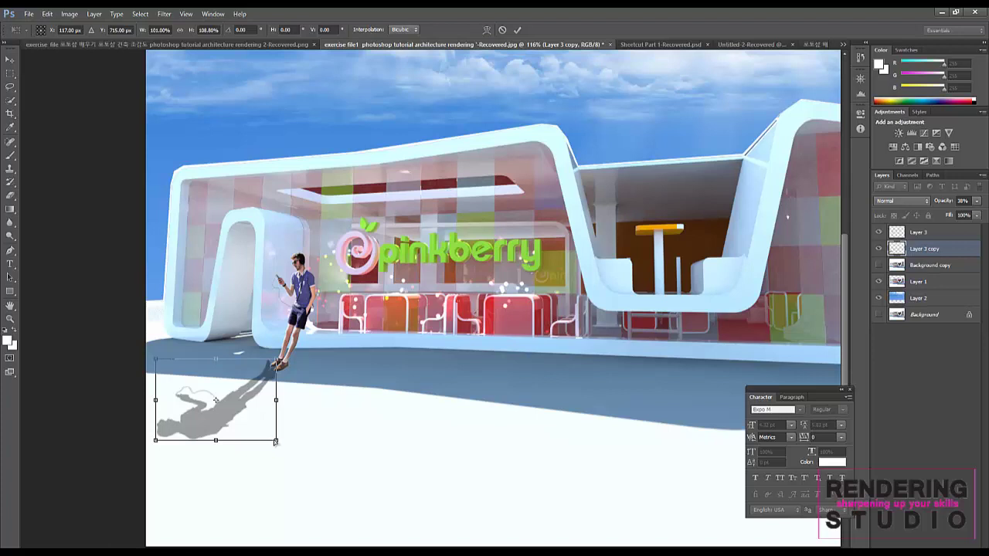
{"action": "left_click_drag", "start_coordinate": [273, 435], "coordinate": [281, 439]}
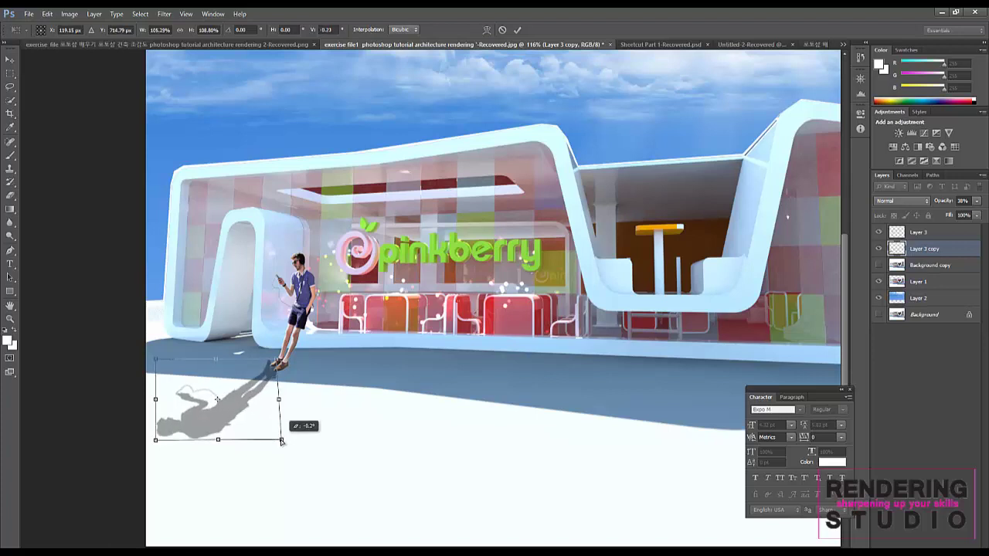
{"action": "left_click_drag", "start_coordinate": [283, 374], "coordinate": [280, 360]}
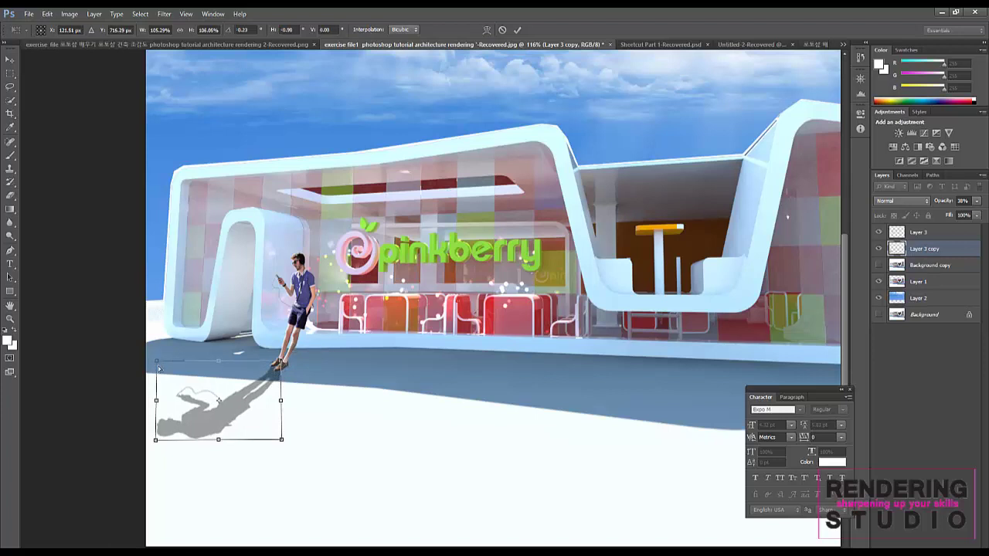
{"action": "left_click_drag", "start_coordinate": [155, 361], "coordinate": [159, 366]}
Fine-tune the shadow's corners at the feet and far end, then apply the transformation
{"action": "left_click_drag", "start_coordinate": [156, 440], "coordinate": [151, 442]}
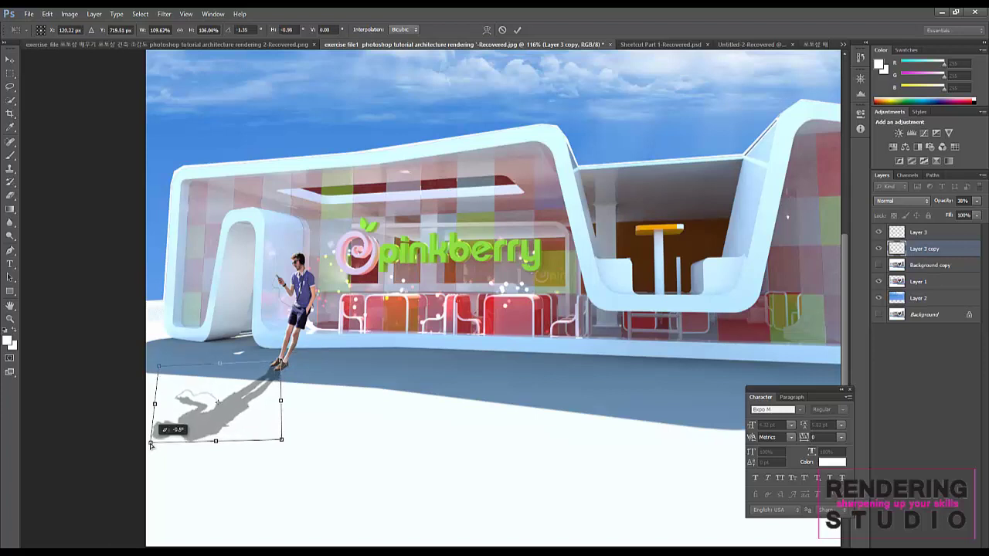
{"action": "left_click_drag", "start_coordinate": [280, 365], "coordinate": [280, 359]}
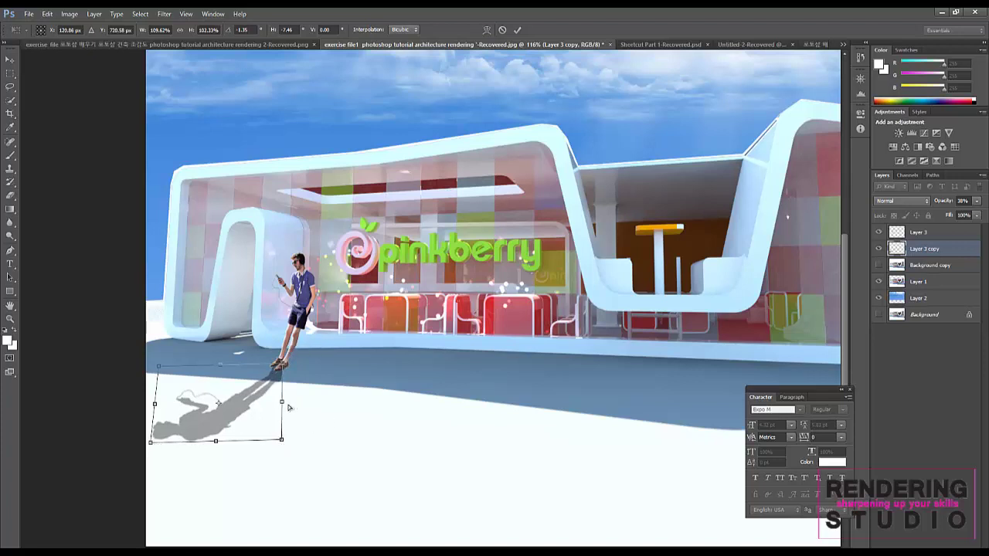
{"action": "left_click_drag", "start_coordinate": [283, 367], "coordinate": [286, 358]}
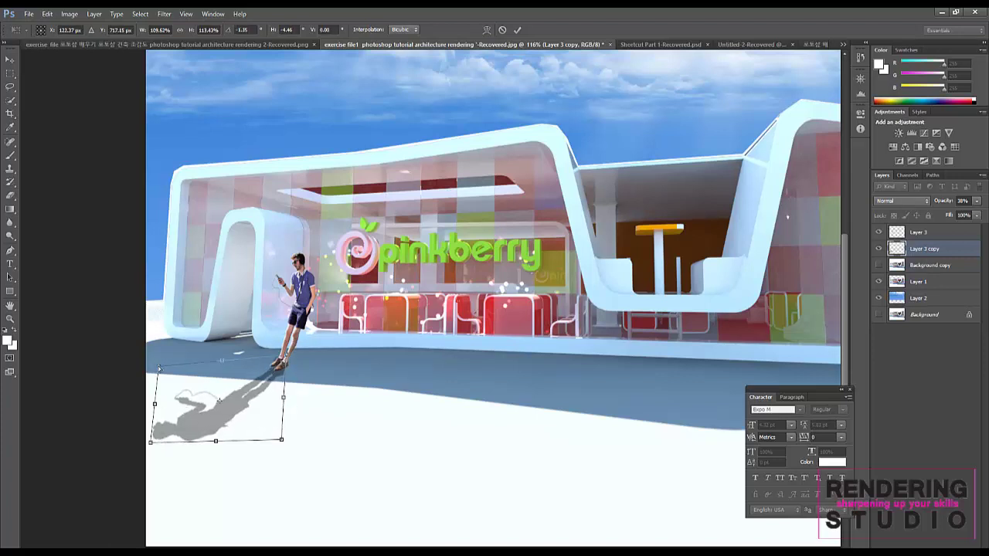
{"action": "left_click_drag", "start_coordinate": [159, 369], "coordinate": [164, 365]}
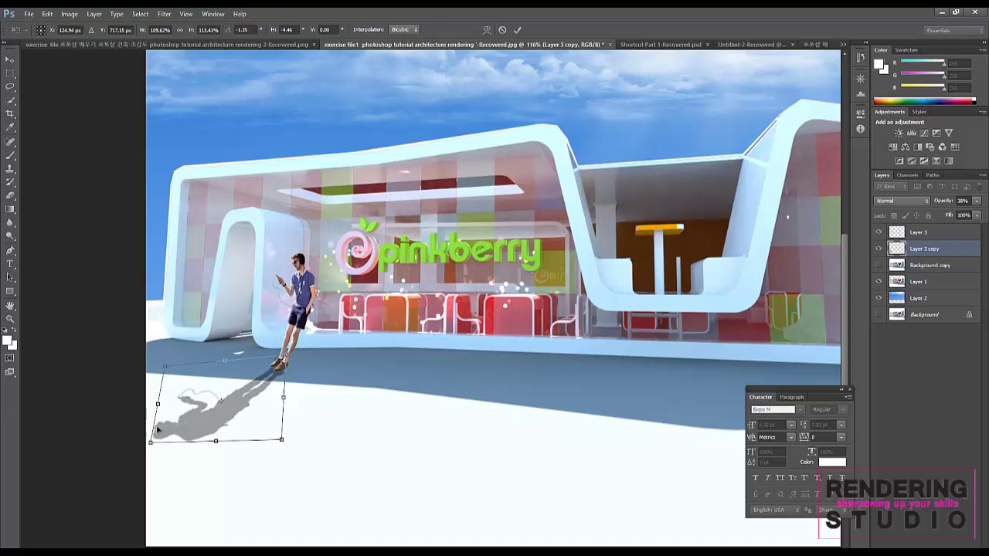
{"action": "mouse_move", "coordinate": [151, 442]}
{"action": "left_mouse_down"}
{"action": "mouse_move", "coordinate": [162, 435]}
{"action": "mouse_move", "coordinate": [151, 441]}
{"action": "left_mouse_up"}
{"action": "left_click_drag", "start_coordinate": [216, 441], "coordinate": [237, 455]}
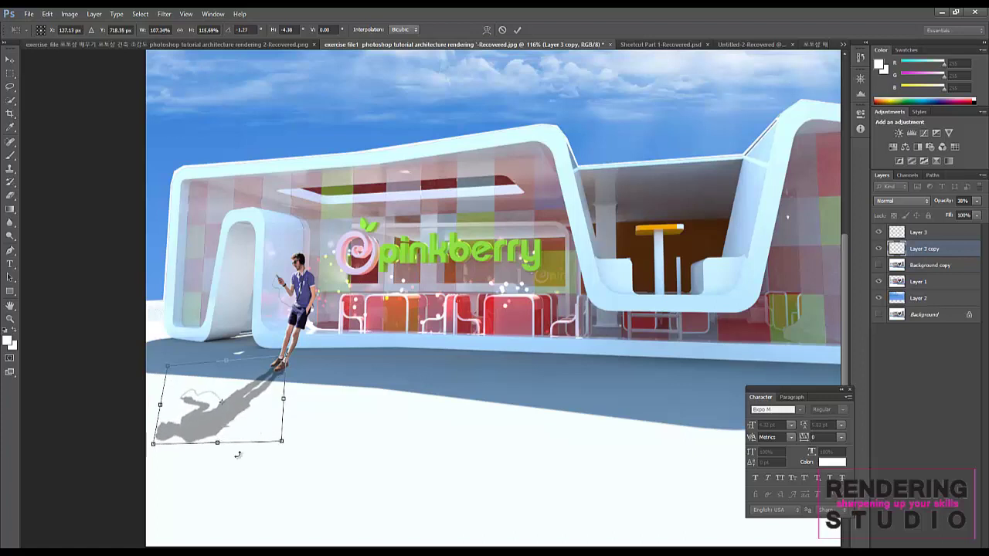
{"action": "left_click", "coordinate": [10, 60]}
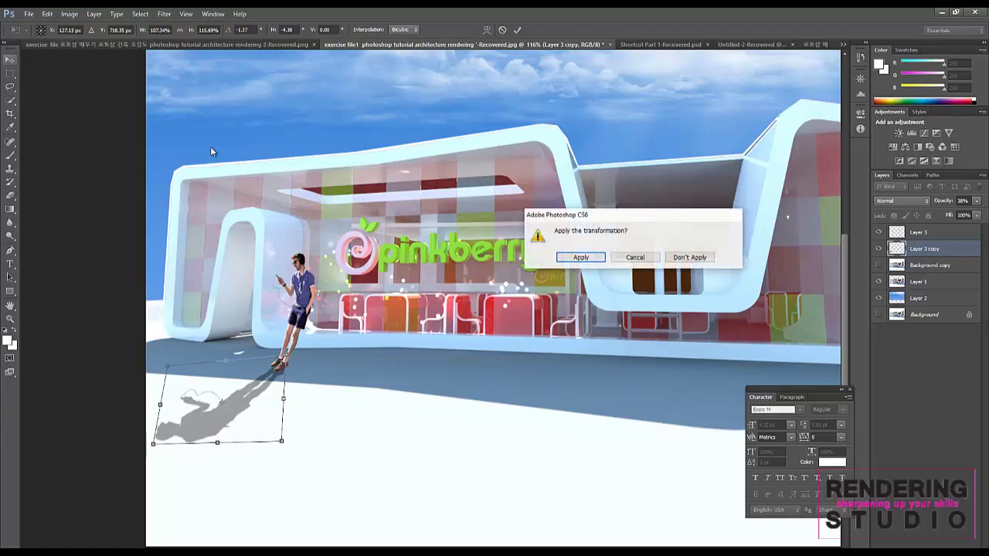
{"action": "left_click", "coordinate": [575, 258]}
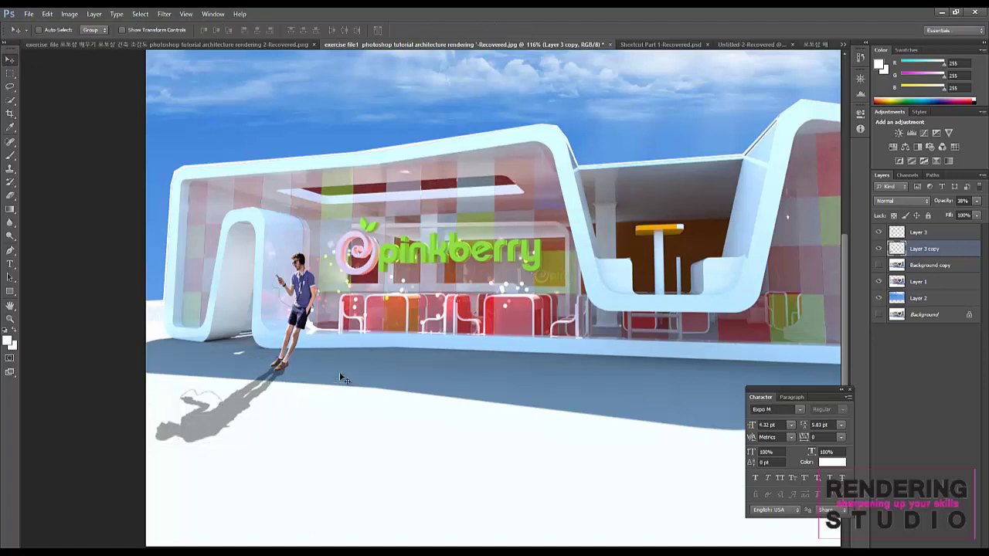
Show the finished 'exercise file' rendering with people, a cyclist and palm trees
{"action": "left_click", "coordinate": [217, 46]}
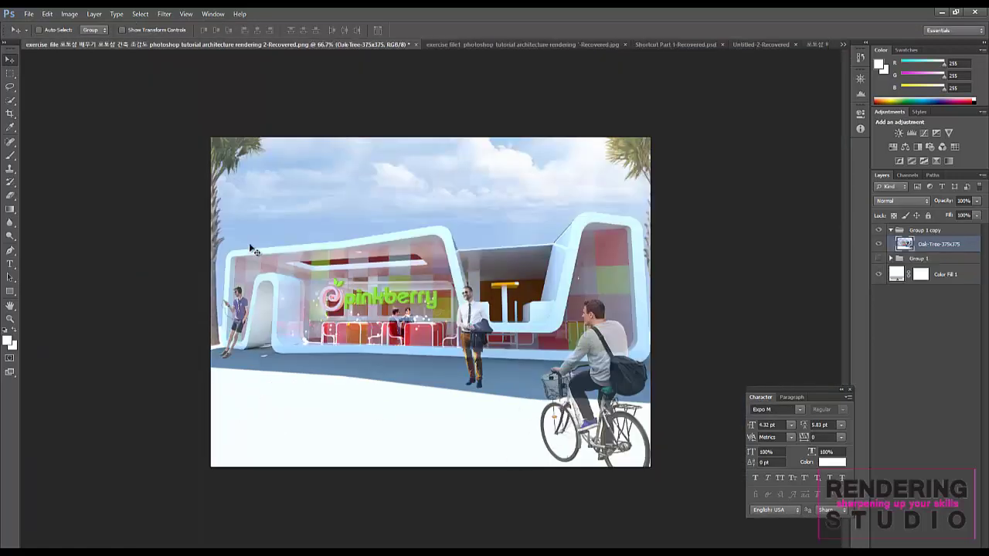